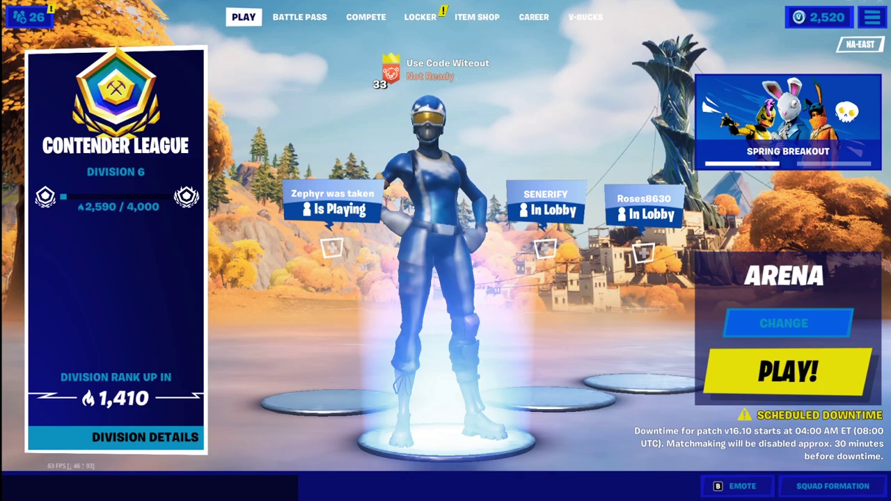
# Enter and confirm WITEOUT in the Support a Creator code field.
pyautogui.write('WITEOUT')
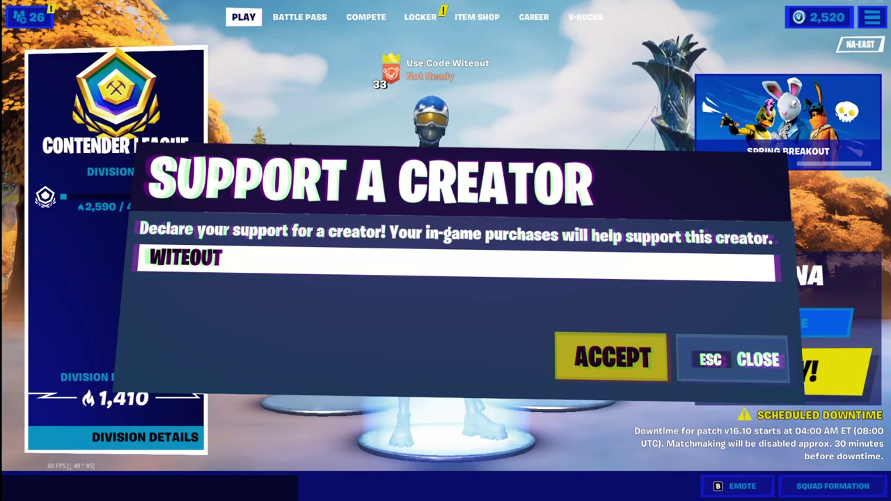
pyautogui.press('Return')
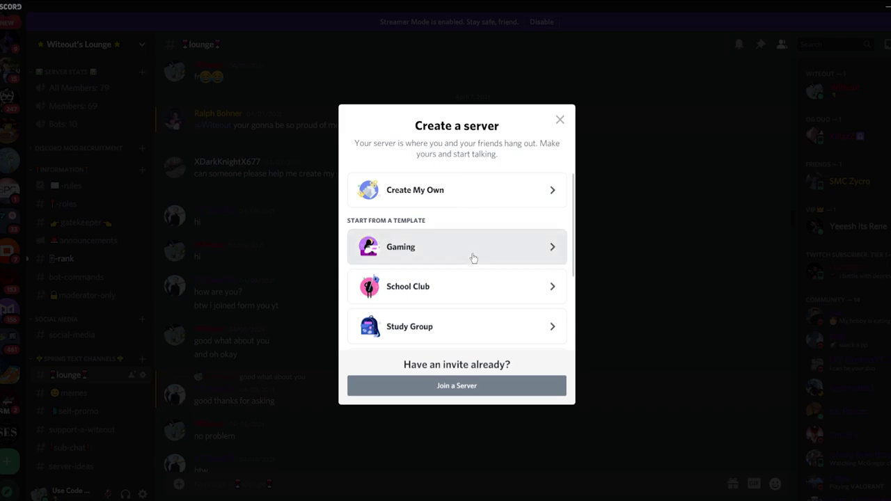
# Start a new server from the Gaming template, marked as for a club or community.
pyautogui.click(472, 256)
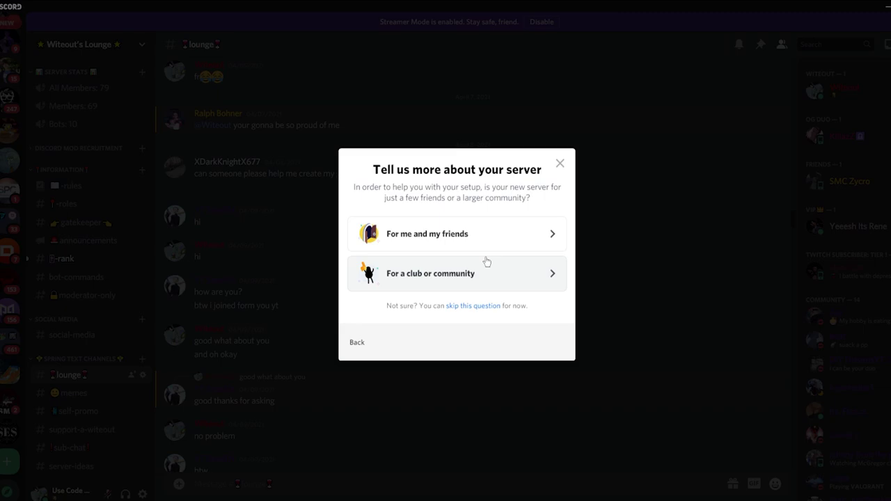
pyautogui.click(462, 273)
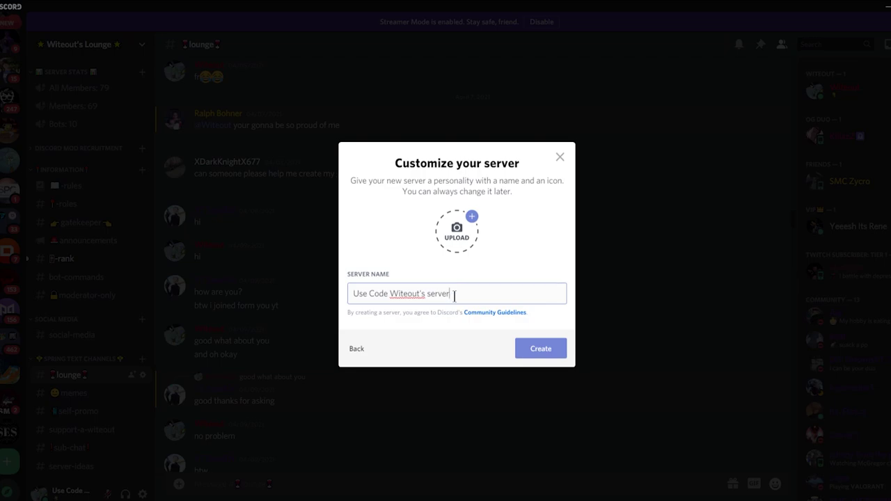
# Replace the prefilled name with 'Witeout's Clubhouse' and create the server.
pyautogui.moveTo(454, 295); pyautogui.dragTo(343, 287)
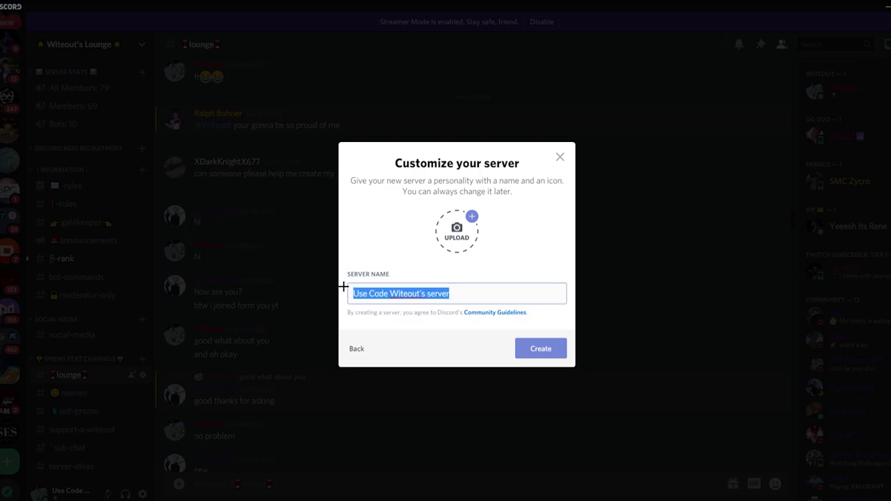
pyautogui.write('Witeoyr')
pyautogui.press('BackSpace')
pyautogui.press('BackSpace')
pyautogui.write("ut's Clun")
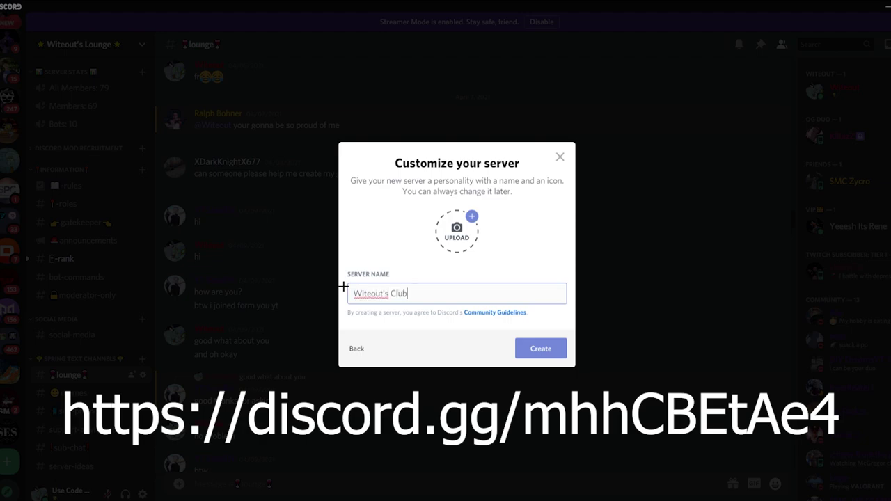
pyautogui.write('house')
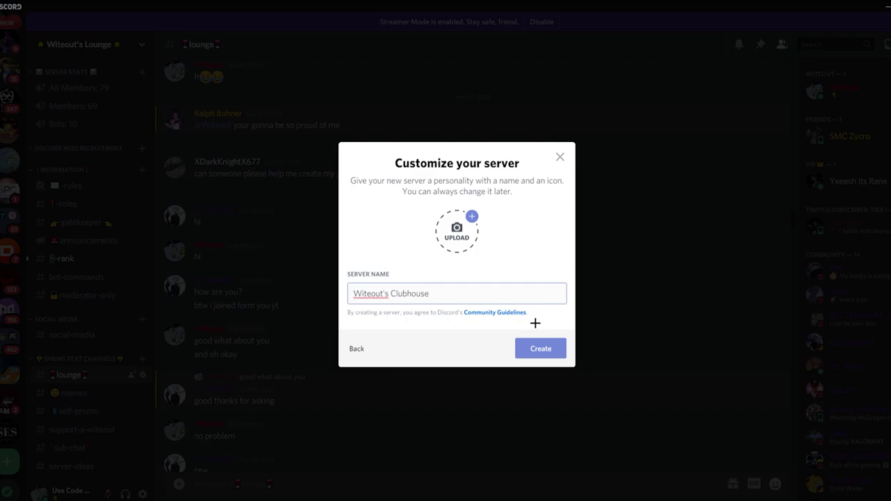
pyautogui.press('Return')
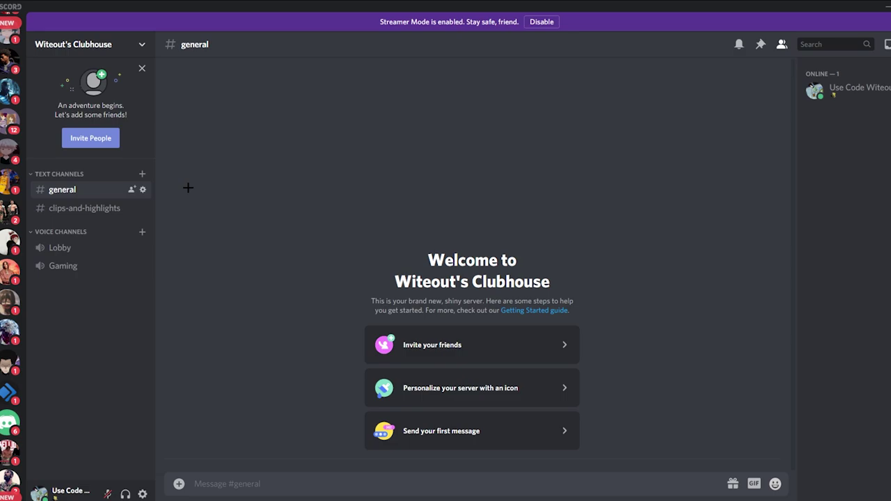
pyautogui.click(84, 44)
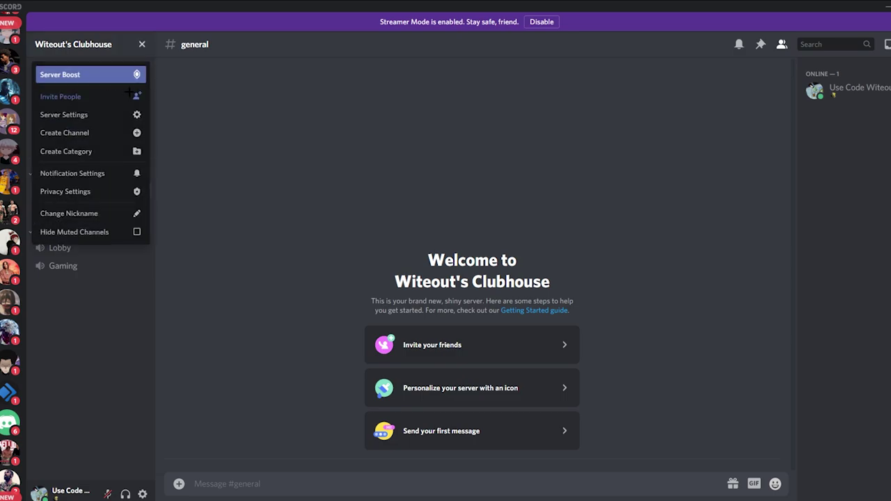
pyautogui.click(98, 115)
pyautogui.click(232, 85)
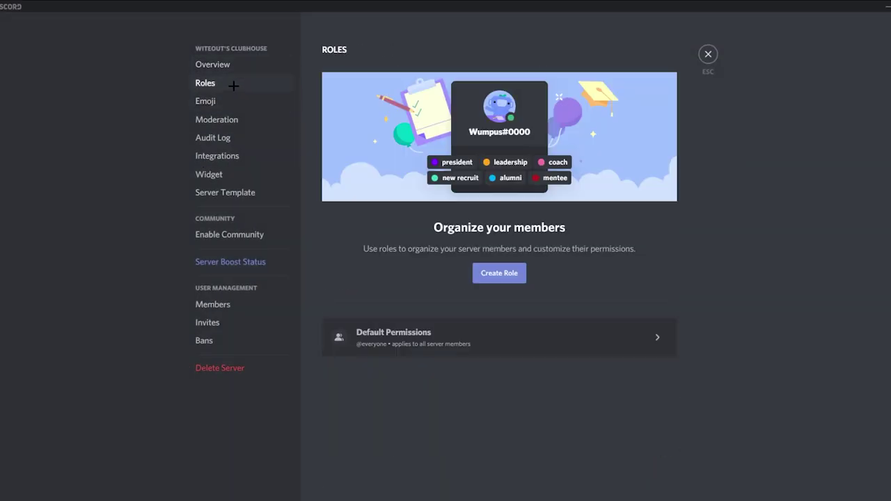
pyautogui.click(408, 335)
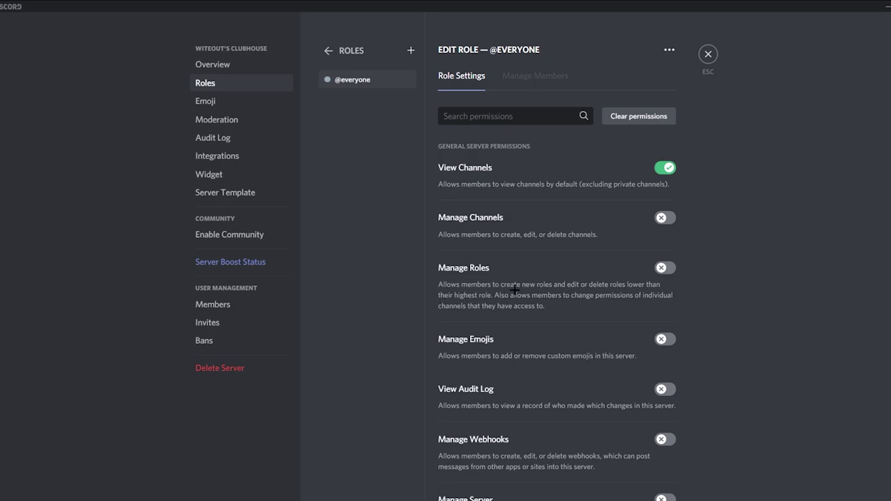
pyautogui.scroll(-3, 515, 289)
pyautogui.scroll(-10, 515, 289)
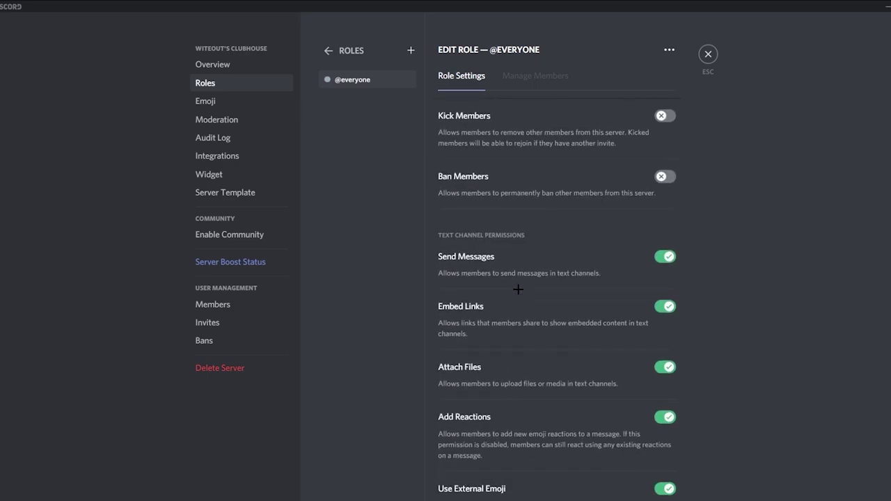
pyautogui.scroll(-1, 518, 293)
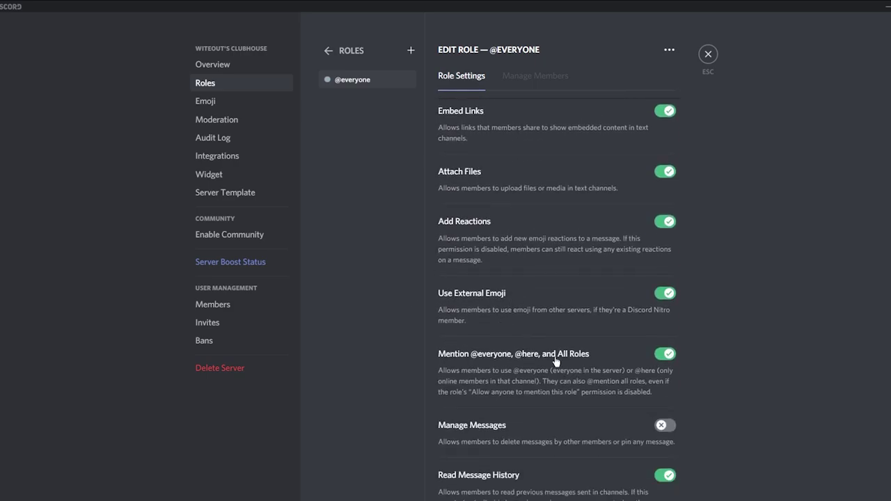
pyautogui.click(664, 353)
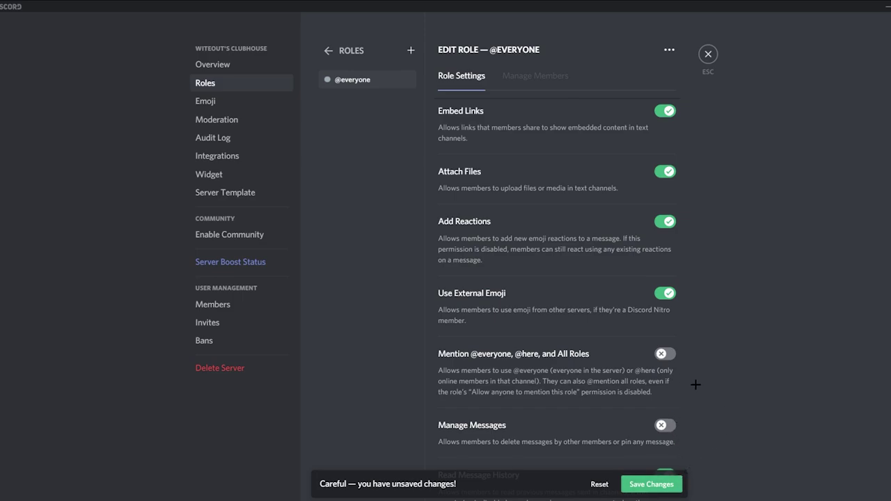
# Add a new role to the server.
pyautogui.scroll(-3, 674, 380)
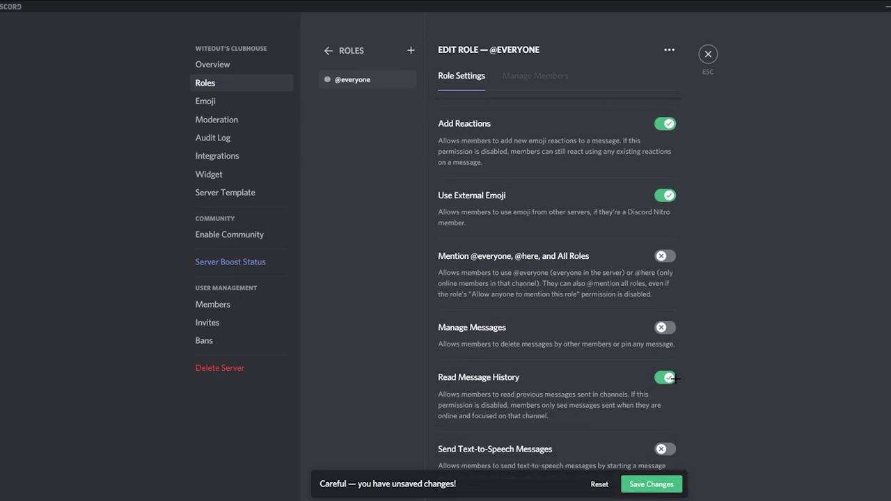
pyautogui.scroll(3, 685, 268)
pyautogui.scroll(-15, 685, 268)
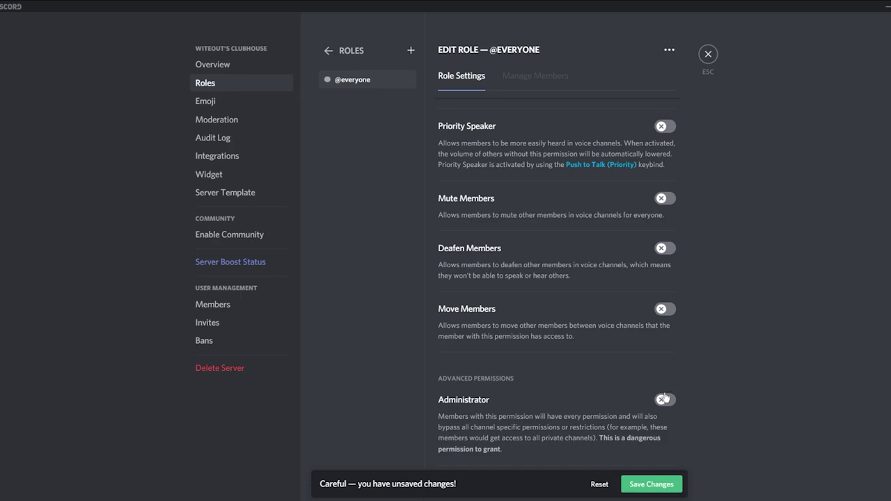
pyautogui.click(410, 50)
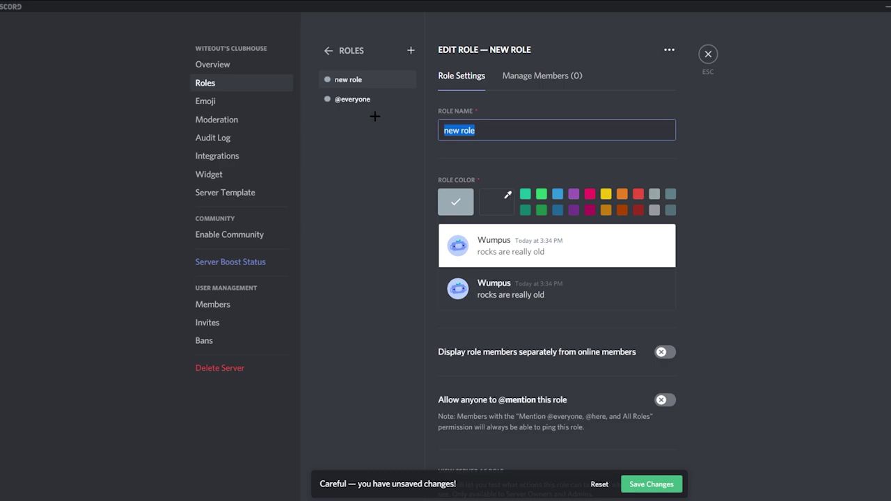
# Name the new role 'Admin'.
pyautogui.write('Admin')
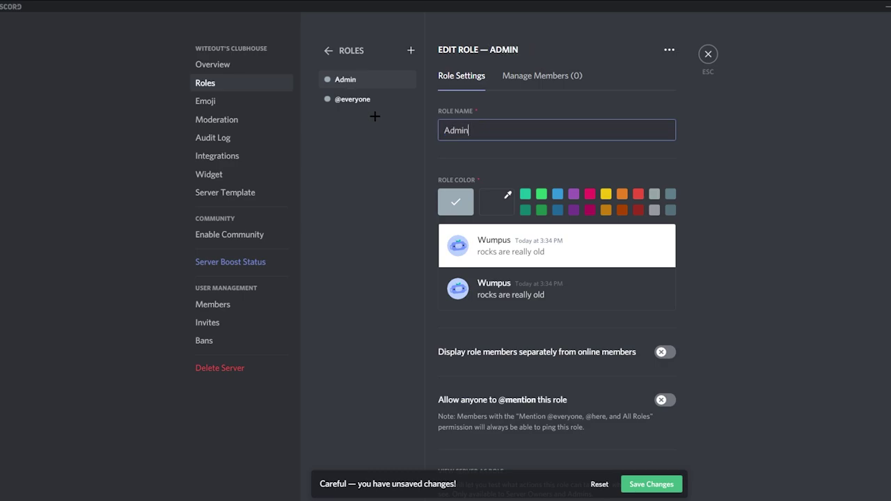
pyautogui.scroll(-10, 480, 208)
pyautogui.scroll(-5, 484, 215)
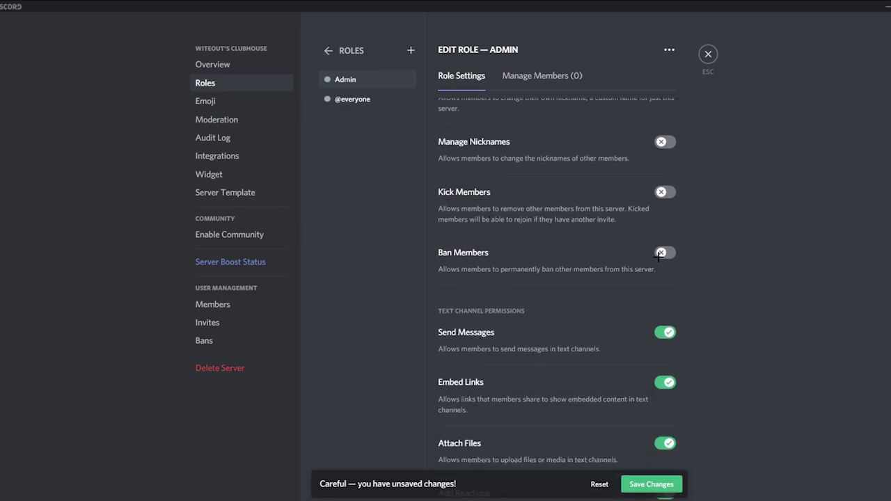
pyautogui.scroll(-1, 661, 251)
pyautogui.scroll(1, 626, 194)
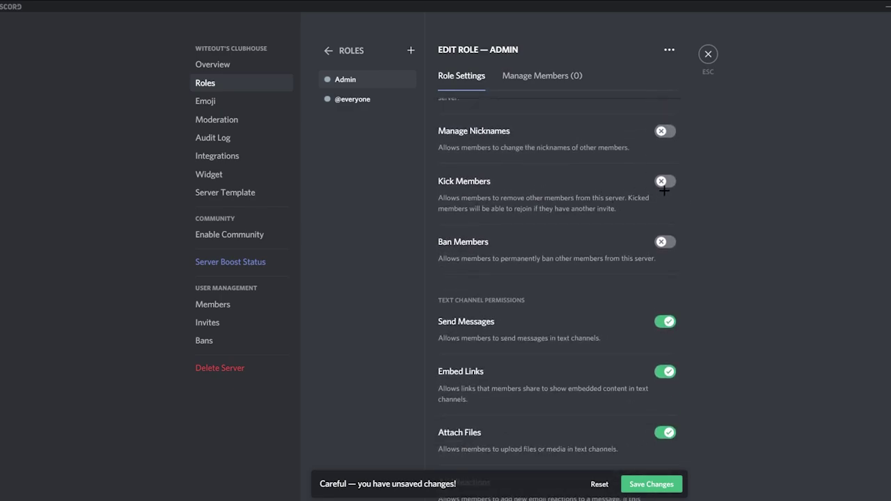
pyautogui.scroll(7, 668, 237)
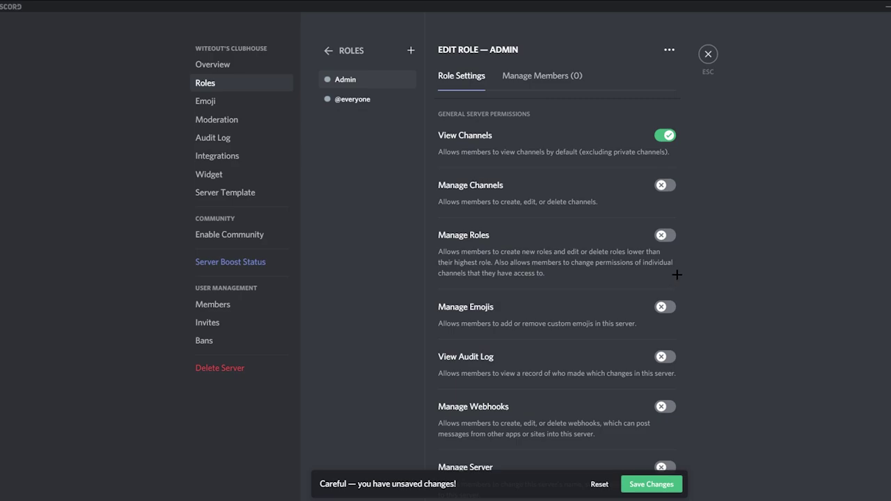
pyautogui.scroll(-6, 676, 275)
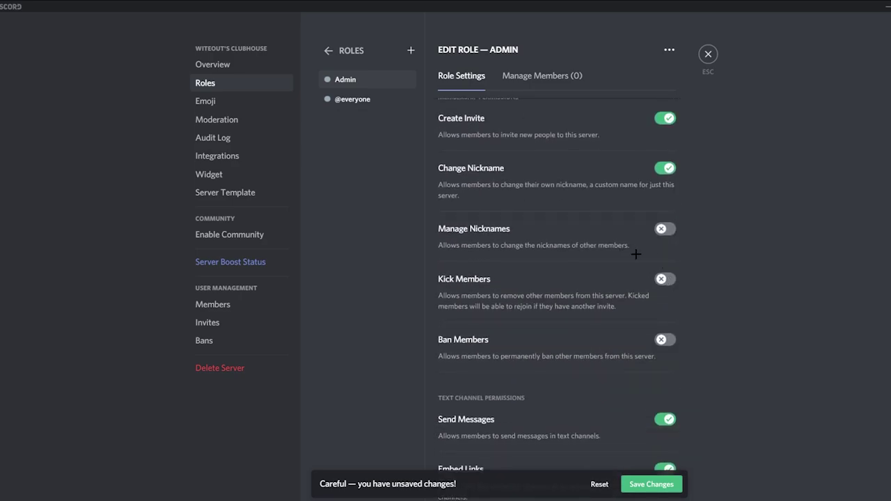
# Enable Kick Members for Admin while keeping Ban Members off.
pyautogui.click(663, 280)
pyautogui.click(670, 341)
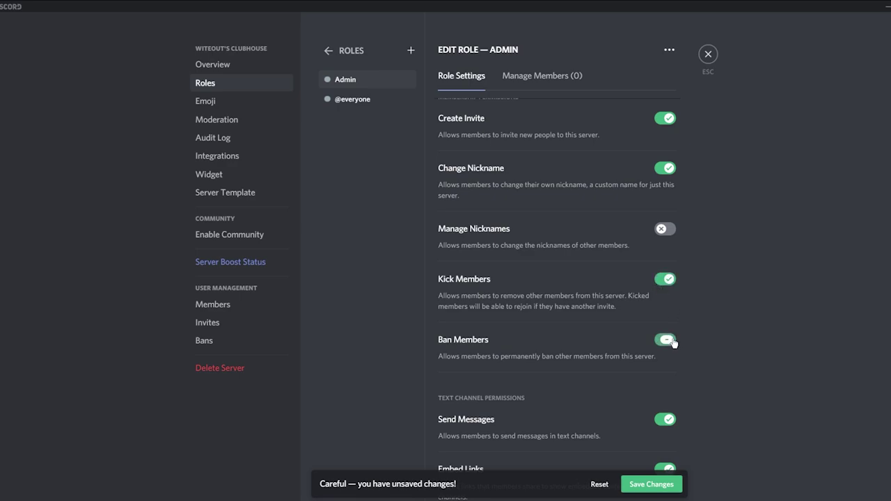
pyautogui.click(669, 340)
pyautogui.scroll(-3, 650, 286)
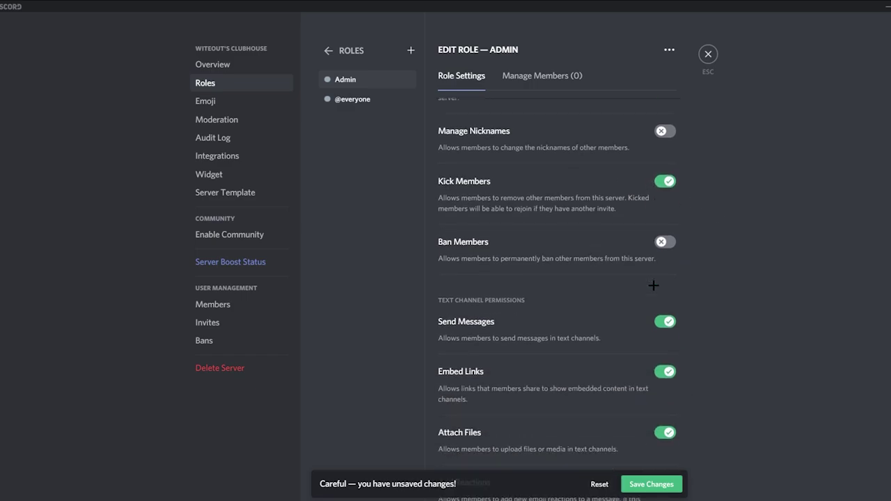
pyautogui.scroll(-3, 654, 284)
pyautogui.scroll(8, 656, 287)
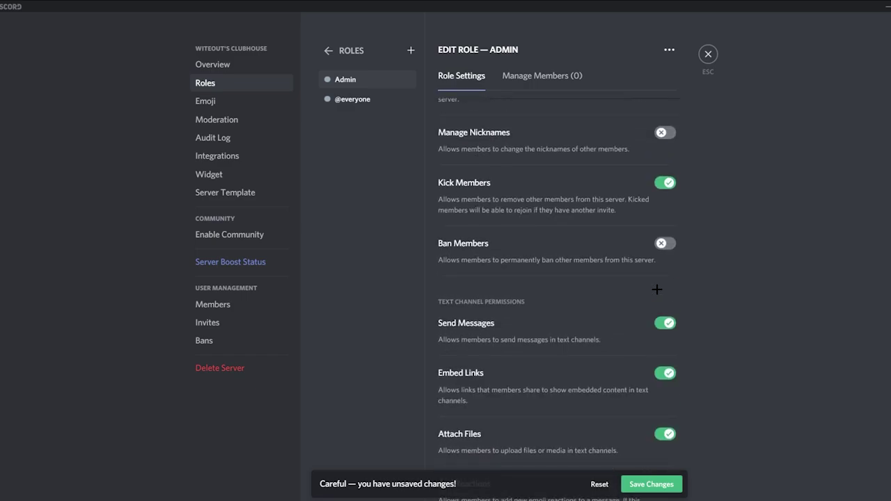
pyautogui.scroll(6, 657, 289)
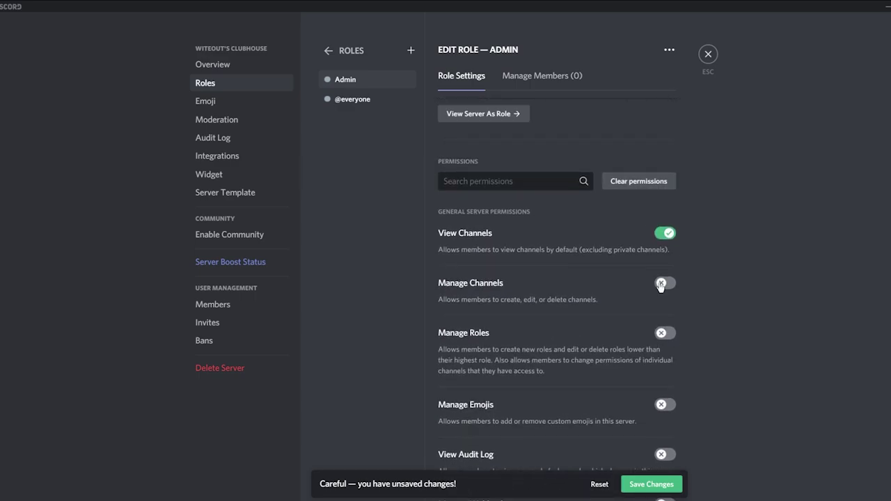
pyautogui.scroll(-15, 658, 285)
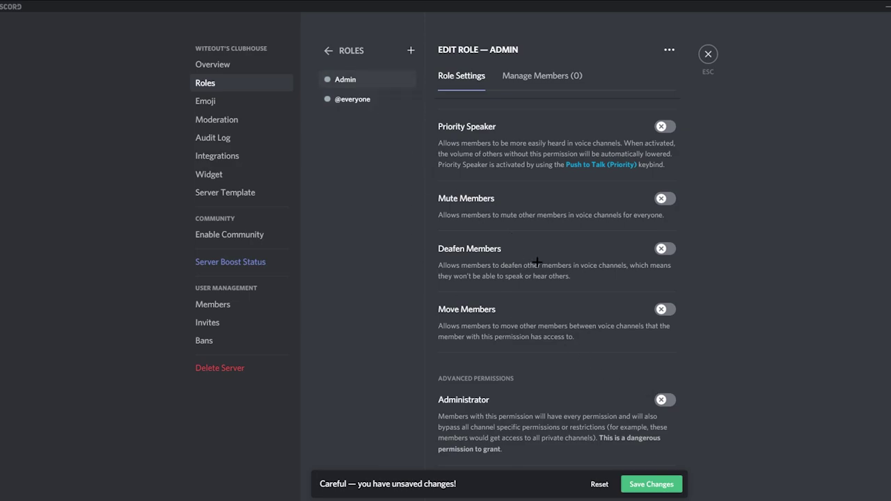
pyautogui.scroll(15, 559, 255)
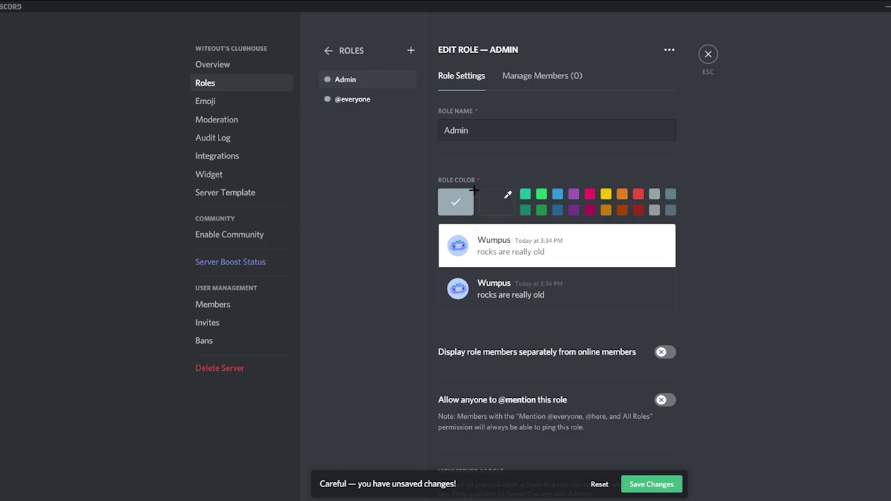
# Give the Admin role a custom red colour and display its members separately, saving both.
pyautogui.click(492, 201)
pyautogui.click(633, 204)
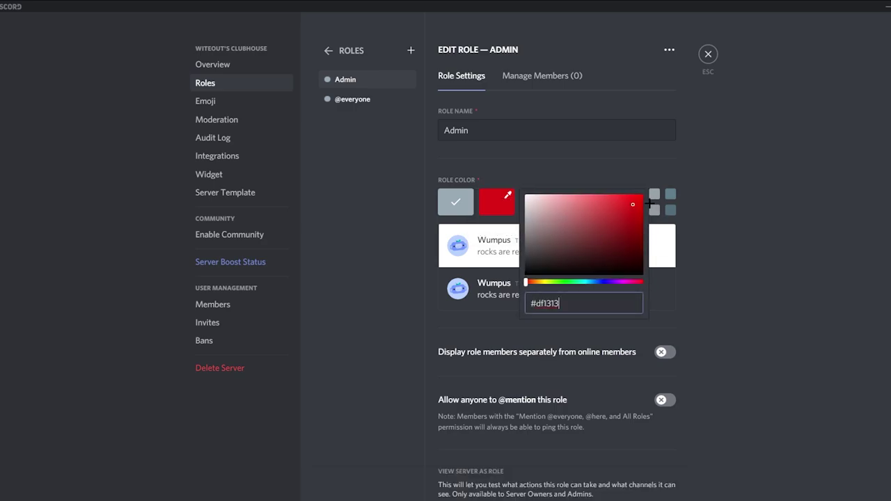
pyautogui.click(633, 482)
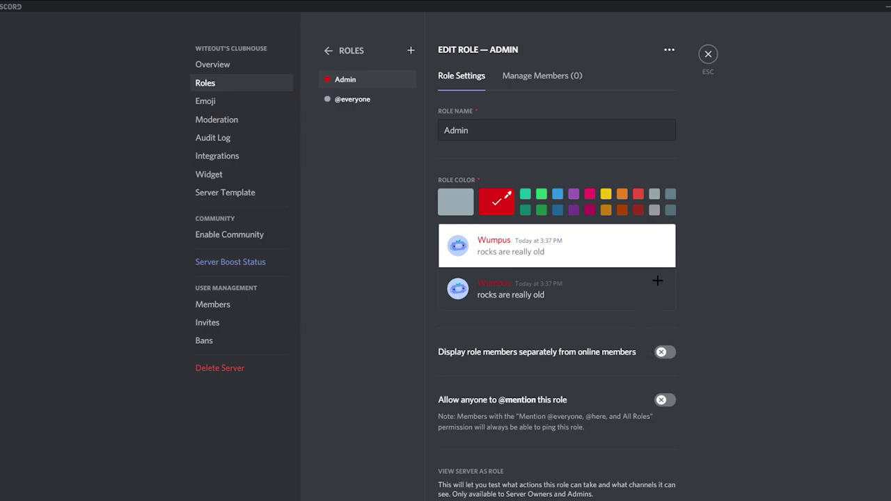
pyautogui.click(665, 352)
pyautogui.click(649, 480)
pyautogui.click(708, 53)
# Assign the Admin role to the member from their profile card.
pyautogui.click(810, 94)
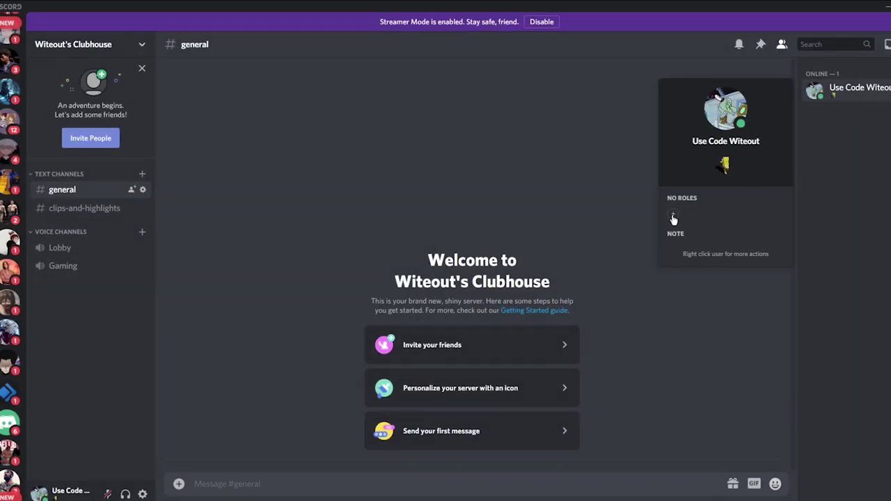
pyautogui.click(673, 214)
pyautogui.click(673, 268)
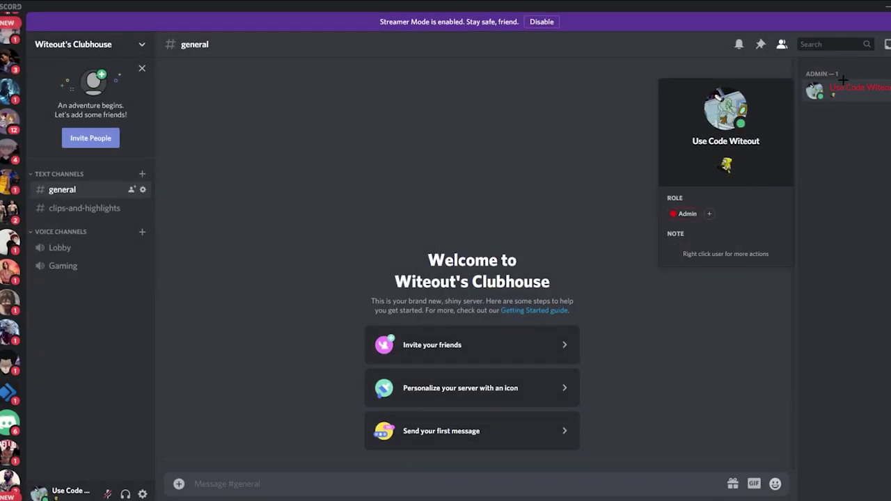
pyautogui.click(826, 143)
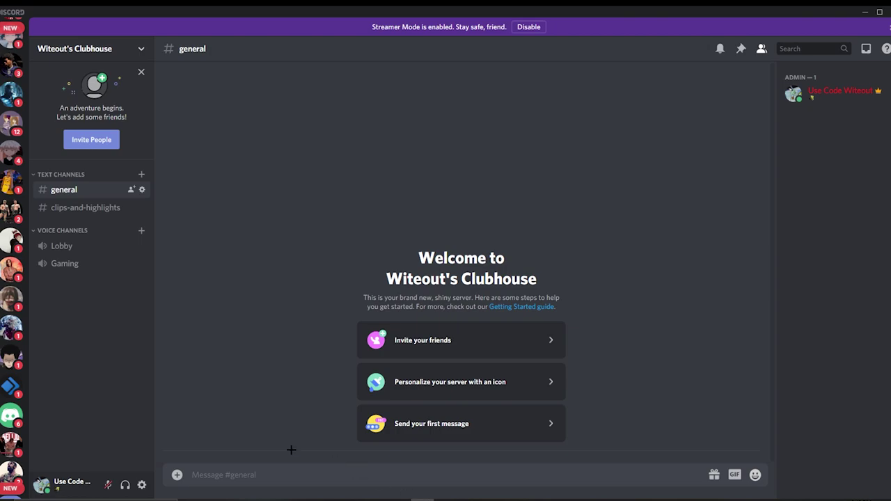
# Create a 'Welcome' category containing a 'rules' text channel.
pyautogui.click(116, 61)
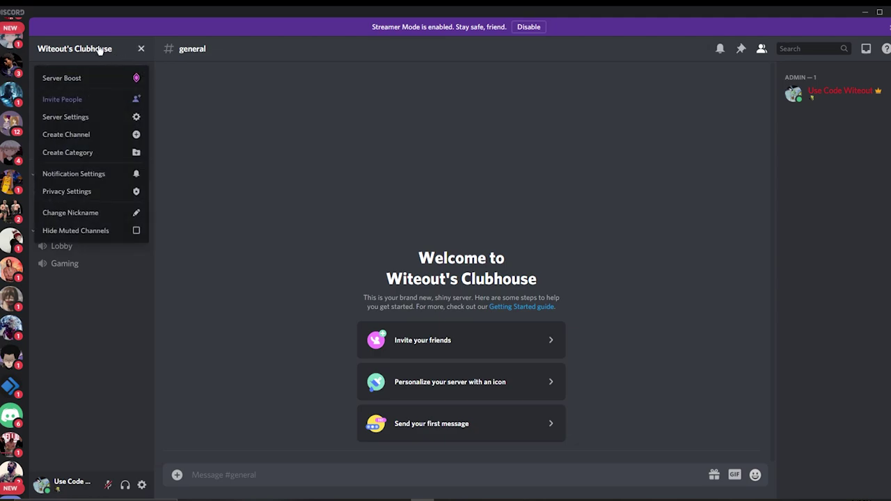
pyautogui.click(87, 152)
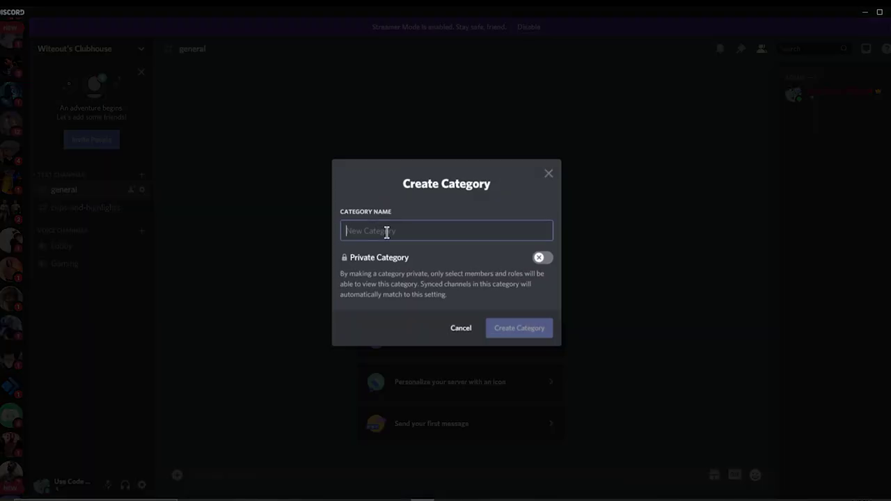
pyautogui.write('Welcome')
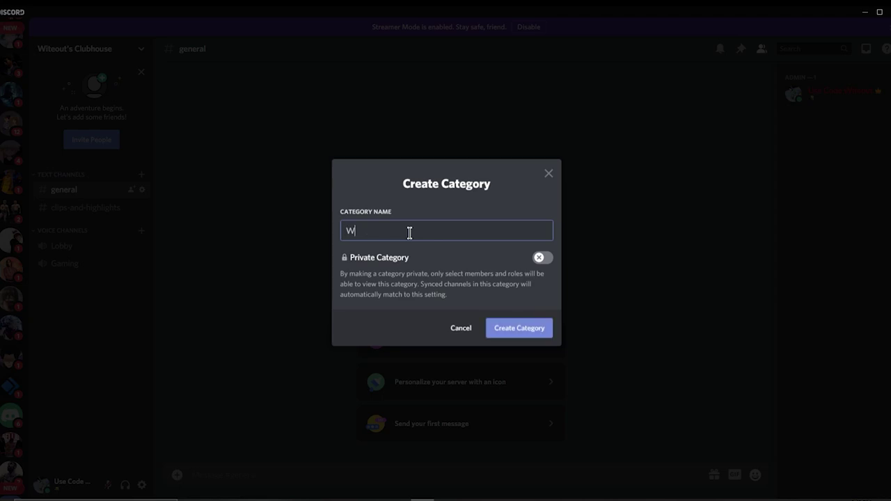
pyautogui.press('Return')
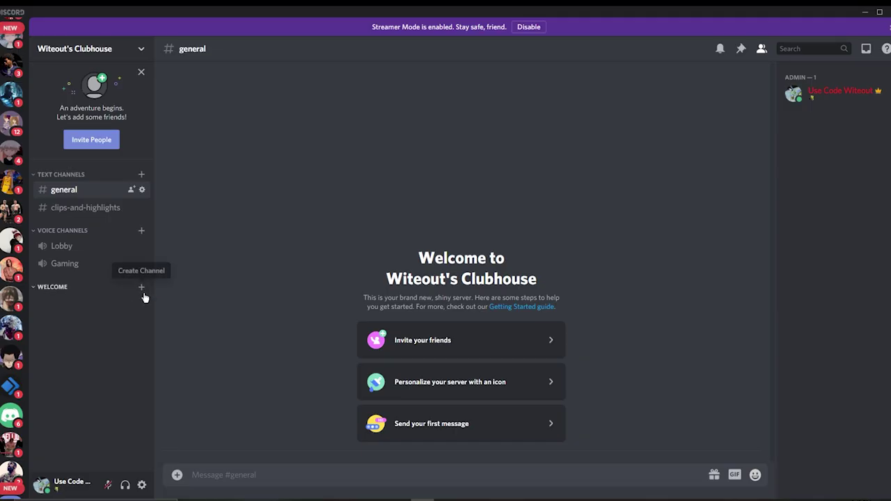
pyautogui.click(141, 287)
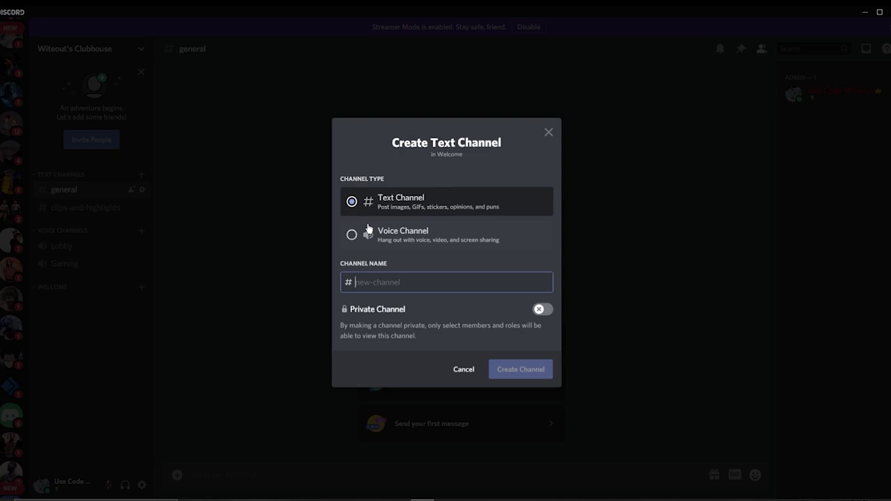
pyautogui.write('ru')
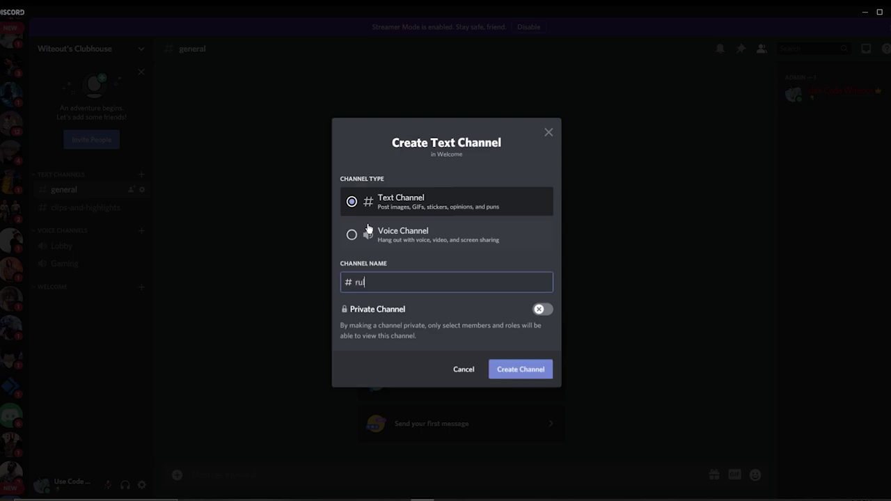
pyautogui.write('les')
pyautogui.press('Return')
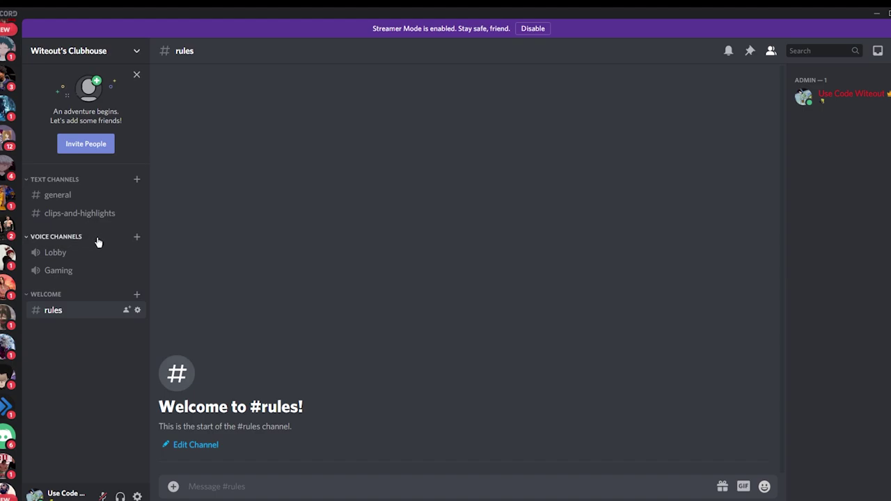
# Start a new voice channel under Voice Channels.
pyautogui.click(138, 240)
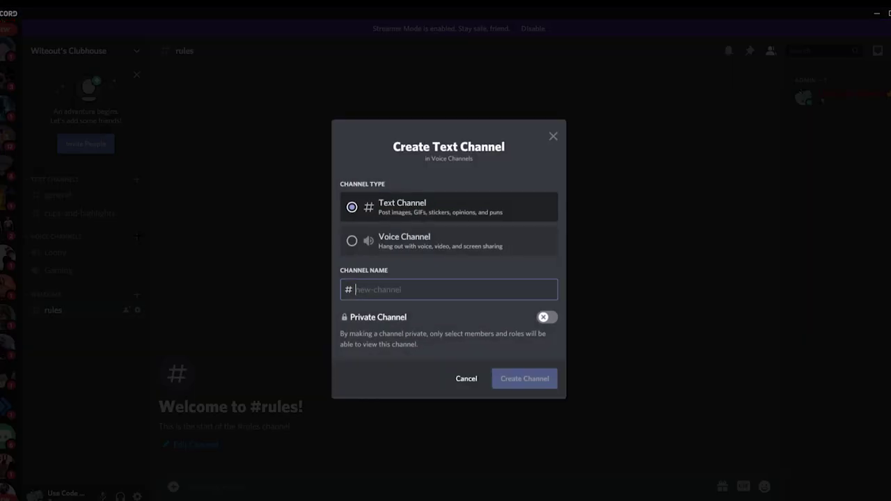
pyautogui.click(431, 243)
pyautogui.click(418, 292)
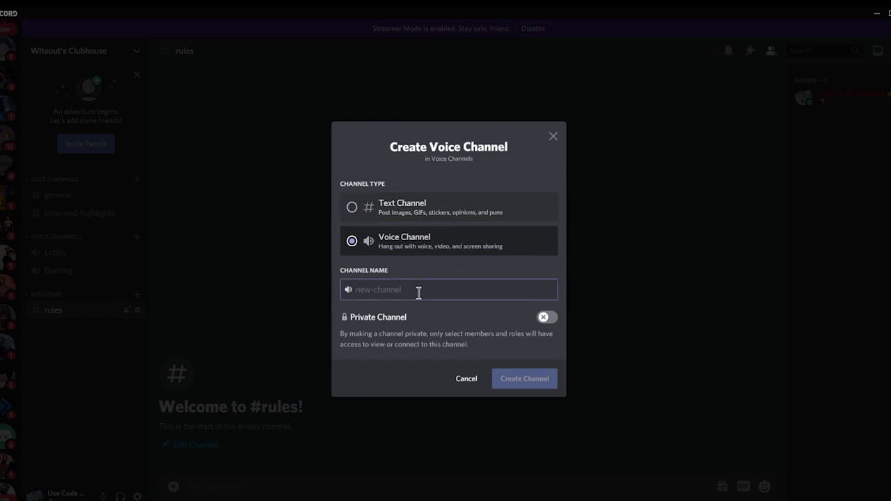
# Create the 'vc' voice channel, then join and disconnect from it as a test.
pyautogui.write('vc')
pyautogui.click(555, 383)
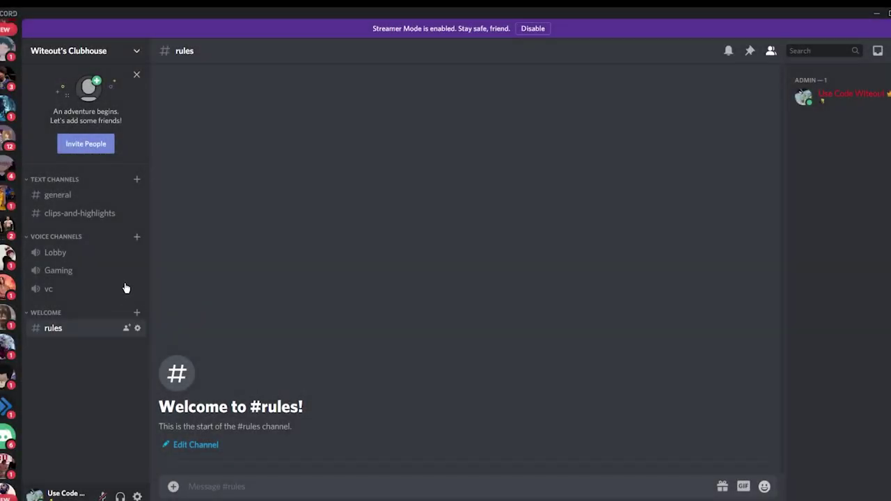
pyautogui.click(88, 292)
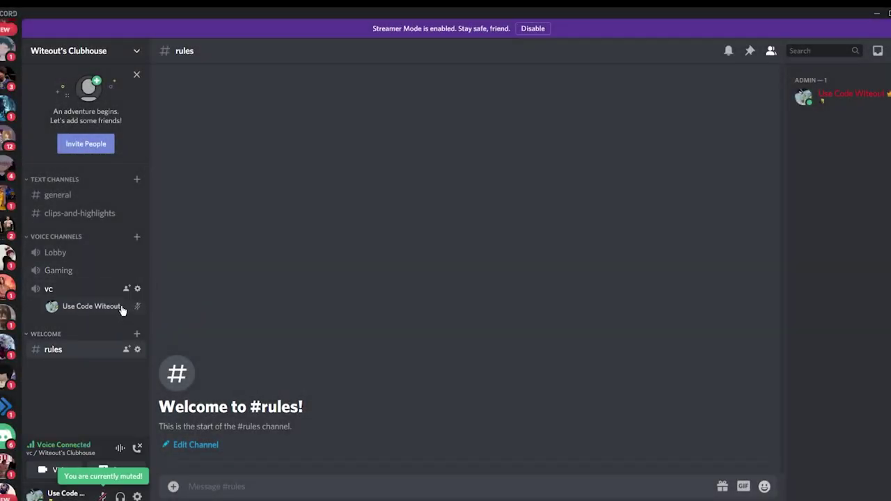
pyautogui.click(137, 447)
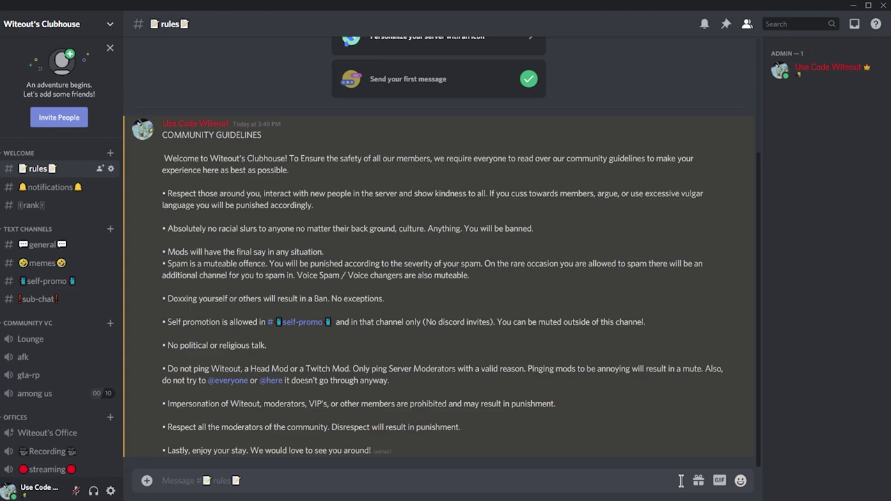
pyautogui.scroll(-1, 54, 360)
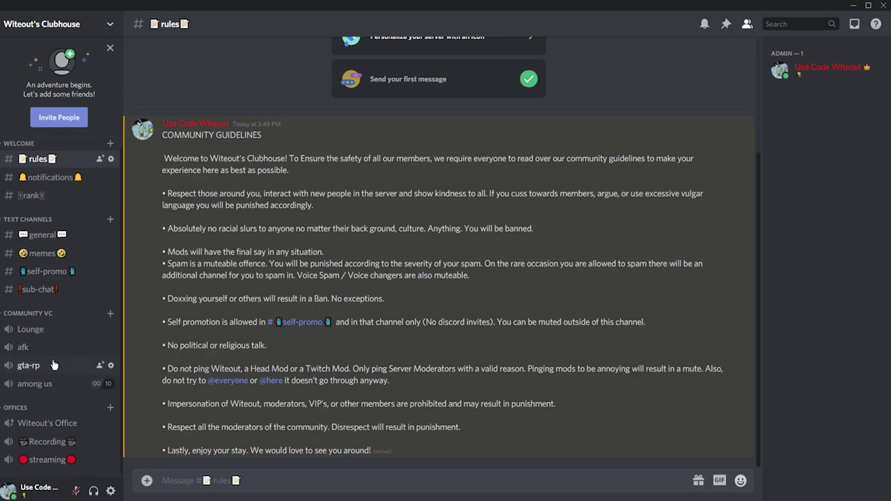
pyautogui.scroll(1, 54, 364)
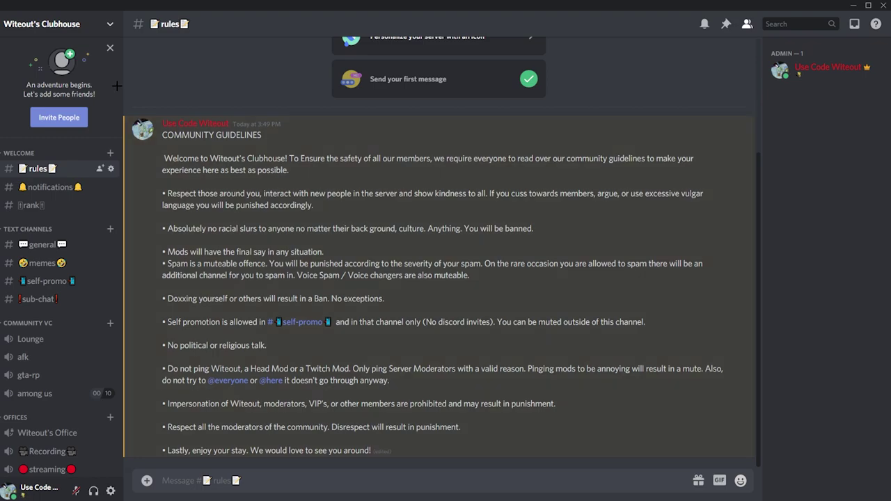
# Begin Community setup in Server Settings, choosing the rules channel for the guidelines.
pyautogui.click(90, 25)
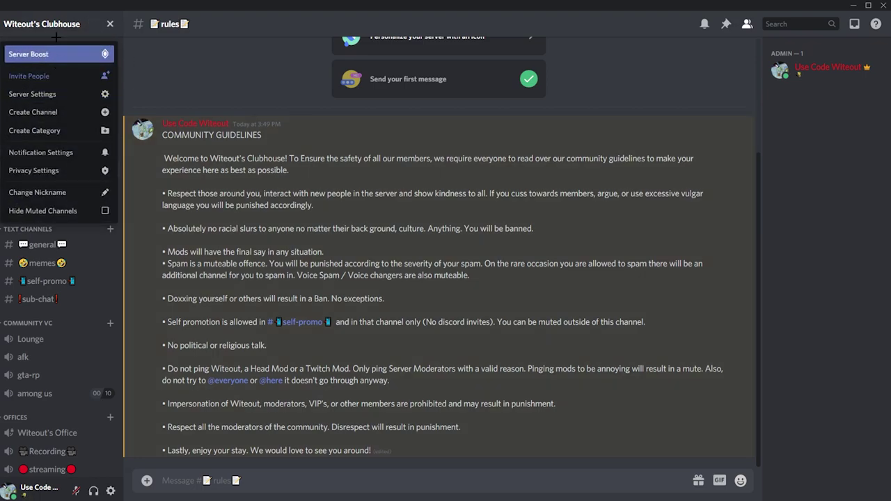
pyautogui.click(70, 98)
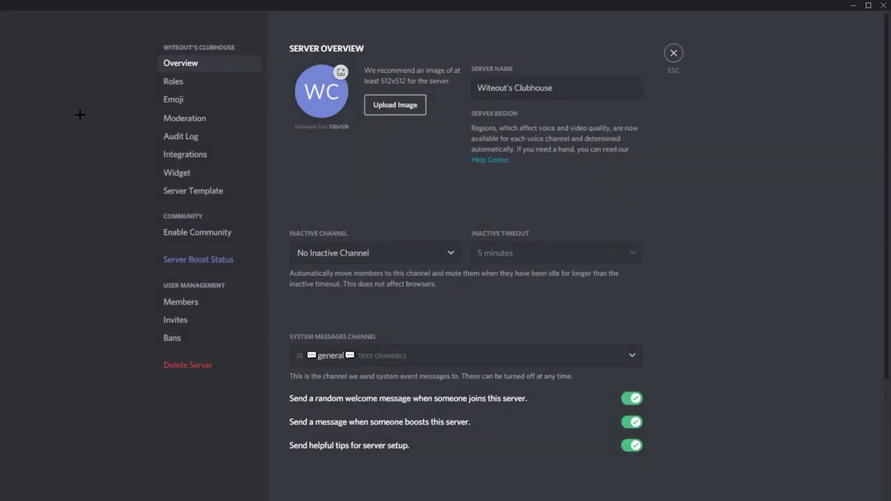
pyautogui.click(214, 236)
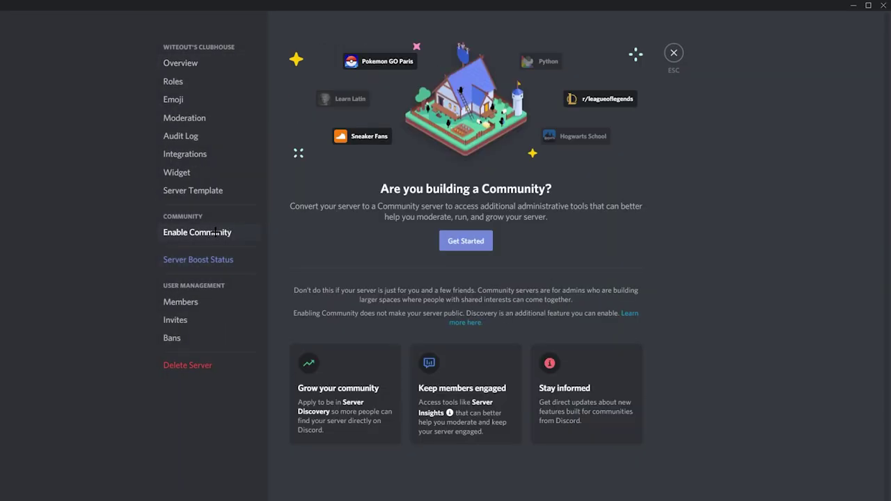
pyautogui.click(457, 241)
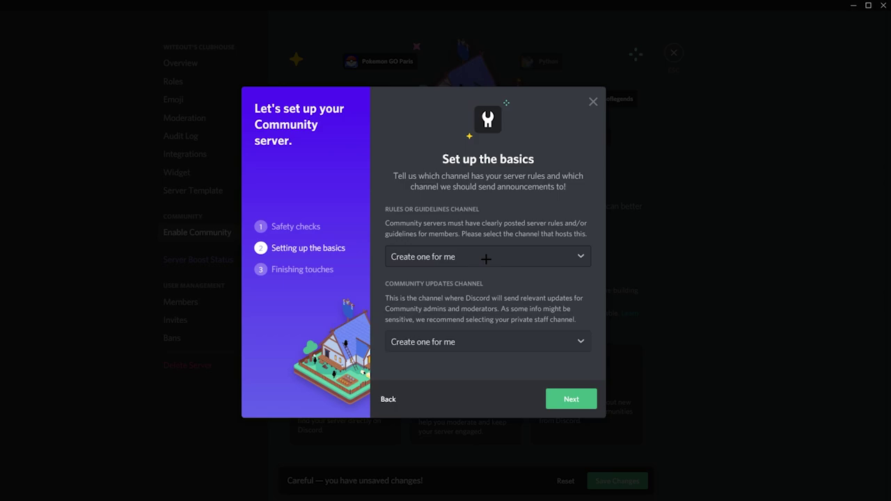
pyautogui.click(487, 258)
pyautogui.scroll(-3, 488, 269)
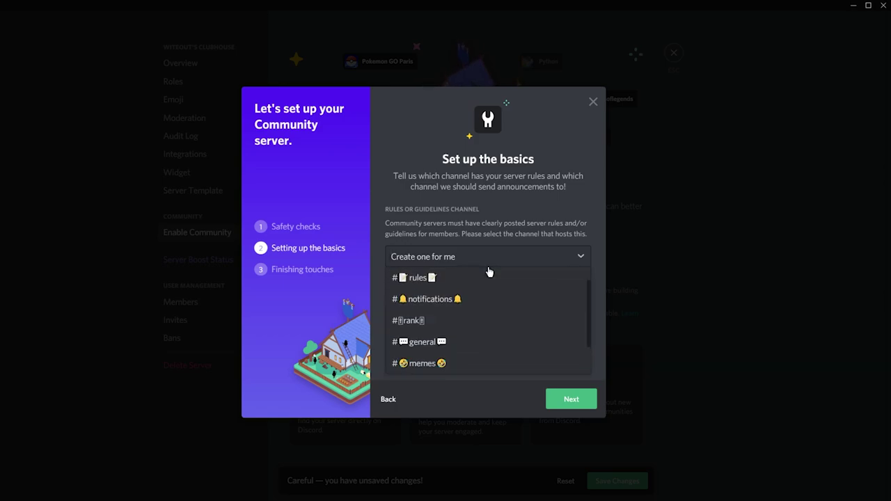
pyautogui.scroll(3, 487, 268)
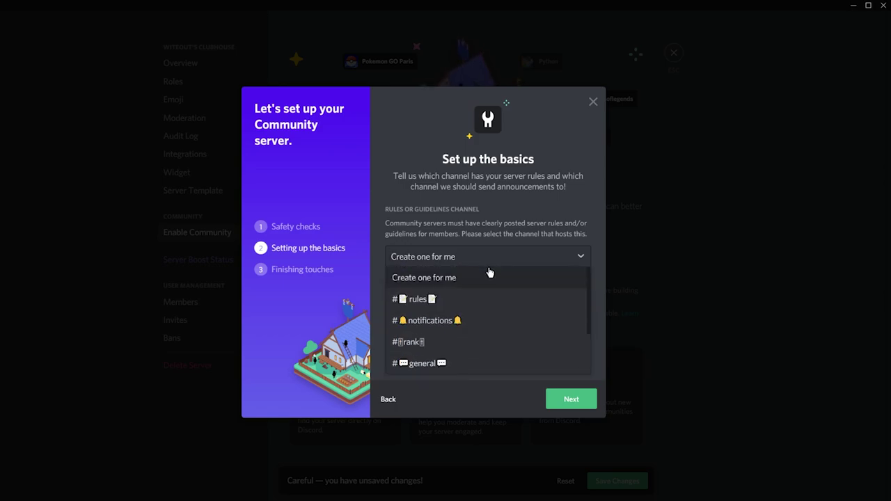
pyautogui.click(478, 298)
# Agree to the community guidelines, finish the conversion and close Server Settings.
pyautogui.click(570, 399)
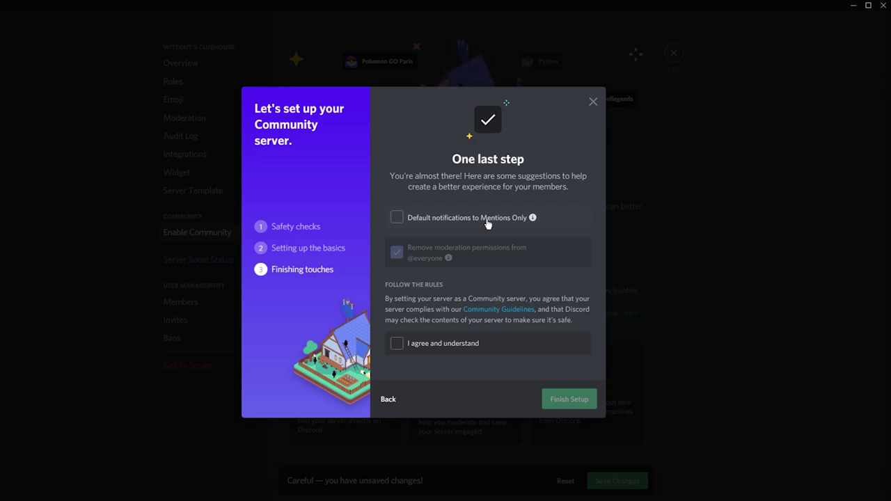
pyautogui.click(428, 340)
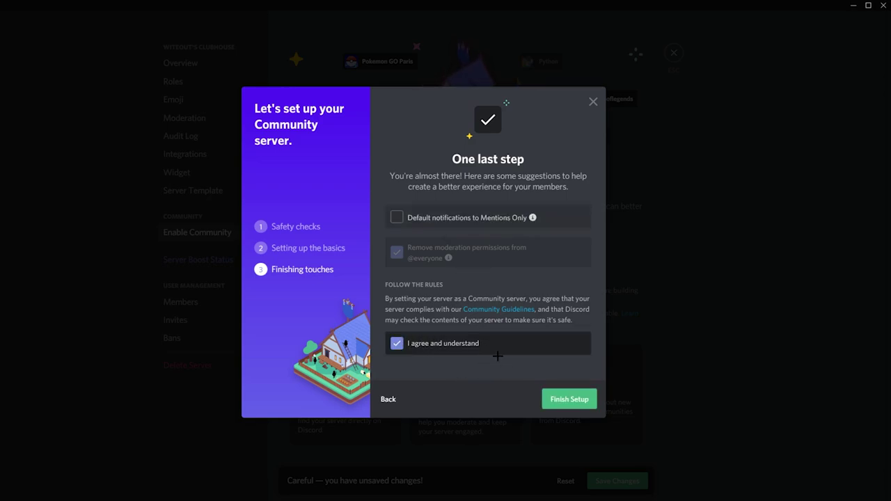
pyautogui.click(574, 397)
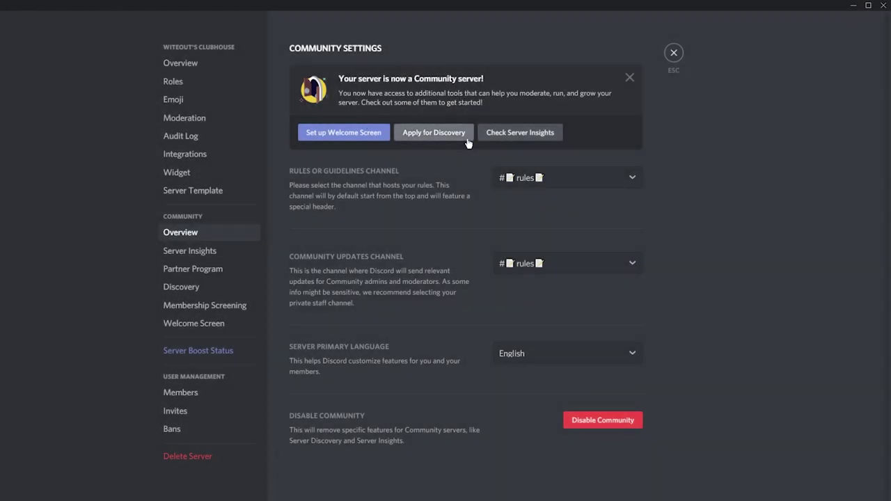
pyautogui.press('Escape')
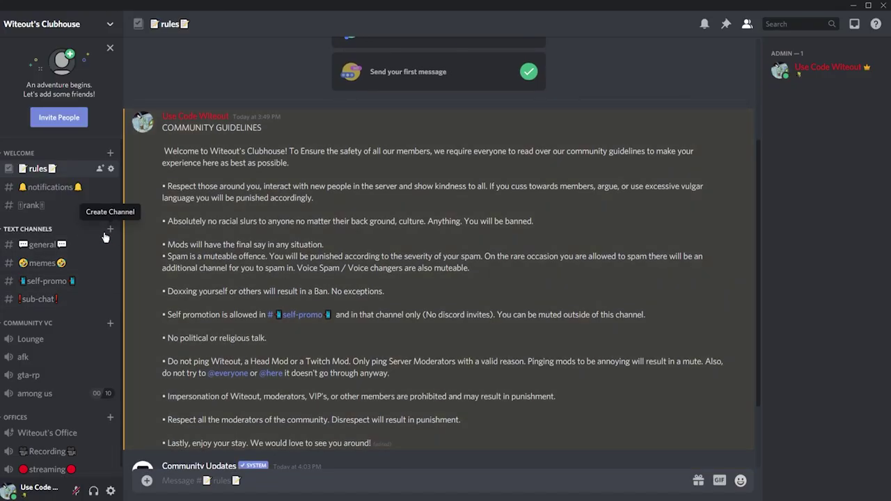
# Create an announcement channel named 'announcements' under Text Channels.
pyautogui.click(110, 229)
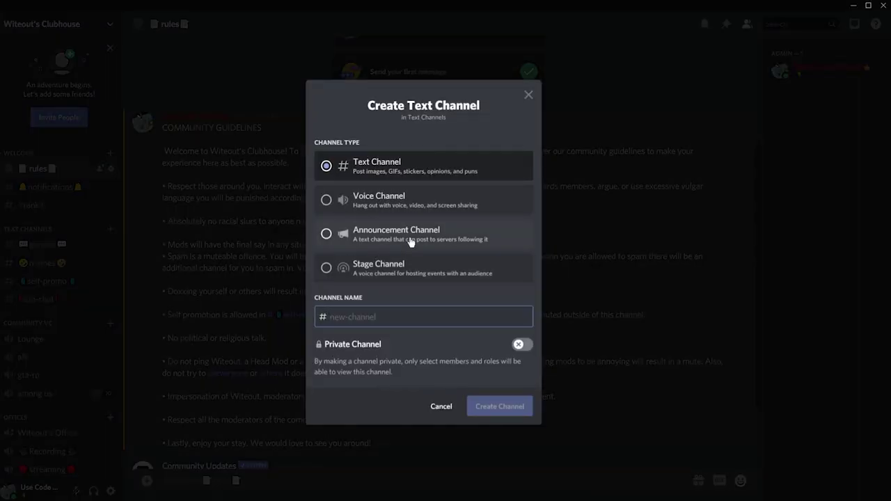
pyautogui.click(435, 234)
pyautogui.click(409, 322)
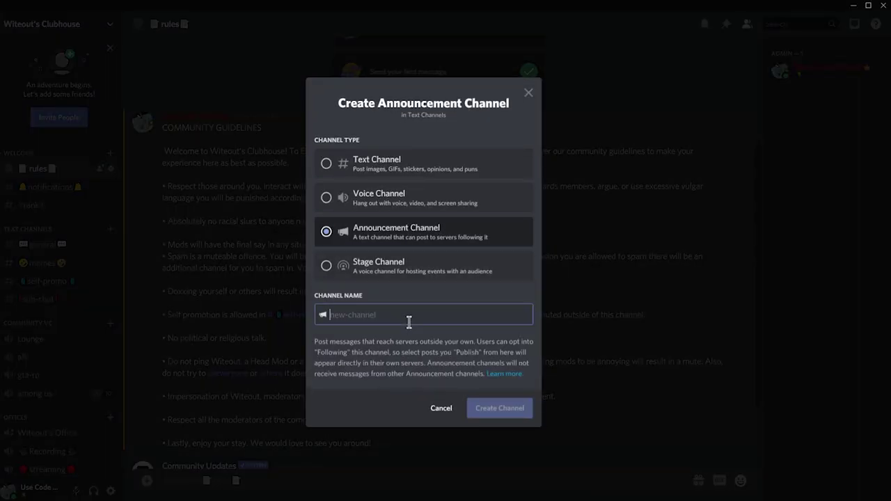
pyautogui.write('announcements')
pyautogui.click(509, 408)
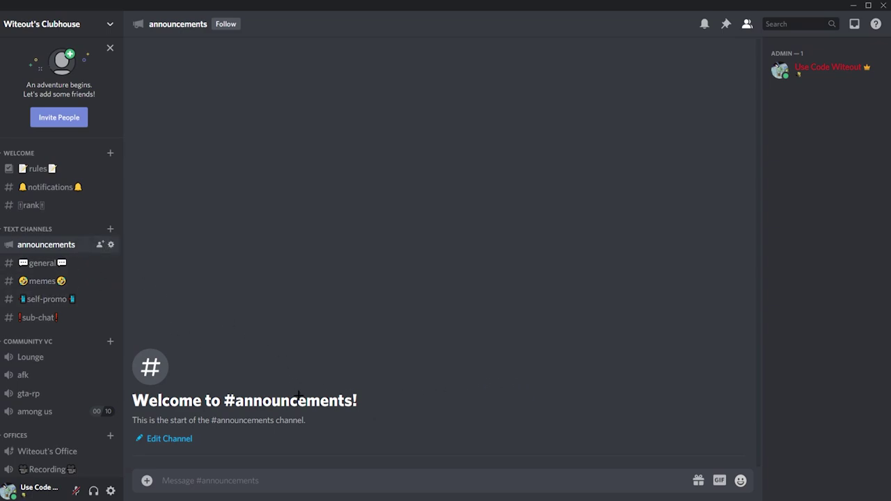
pyautogui.click(259, 480)
pyautogui.moveTo(115, 374)
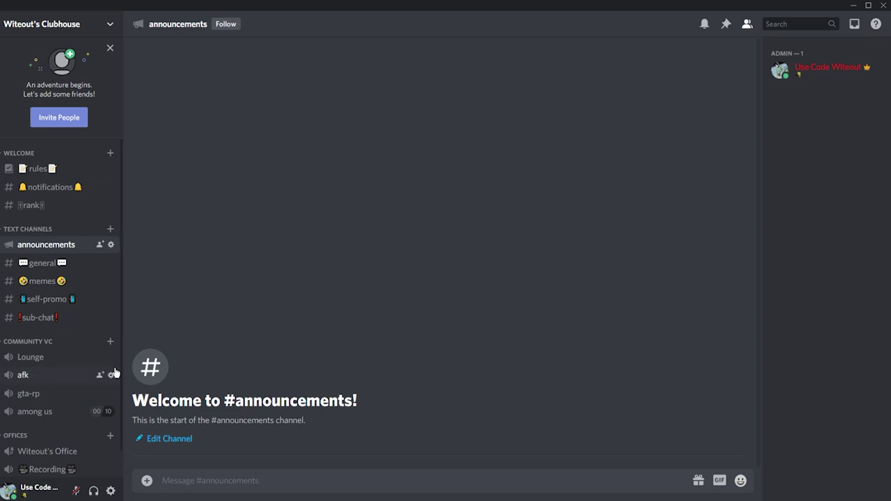
pyautogui.click(89, 27)
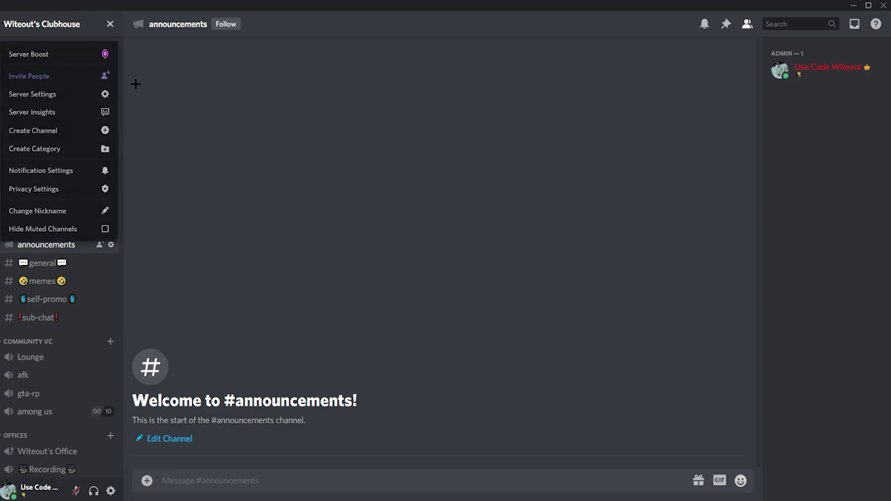
# Make afk the server's inactive channel with a 15-minute inactive timeout.
pyautogui.click(99, 95)
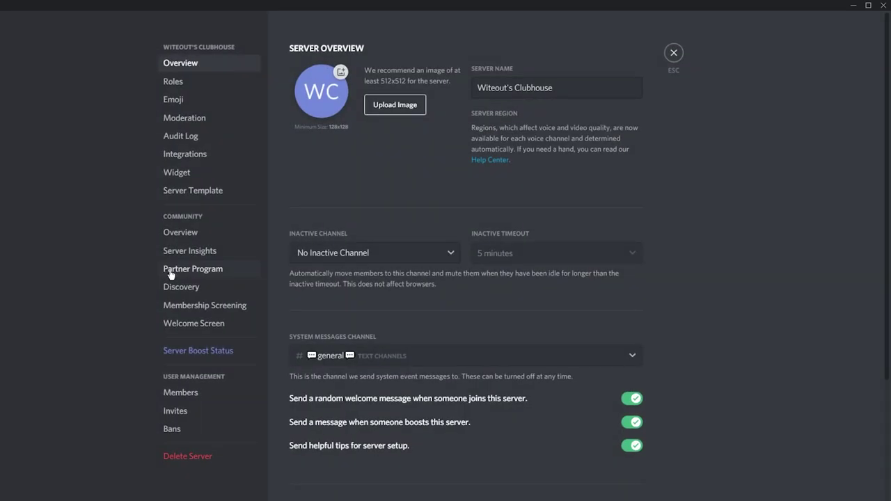
pyautogui.click(429, 257)
pyautogui.click(425, 248)
pyautogui.click(424, 250)
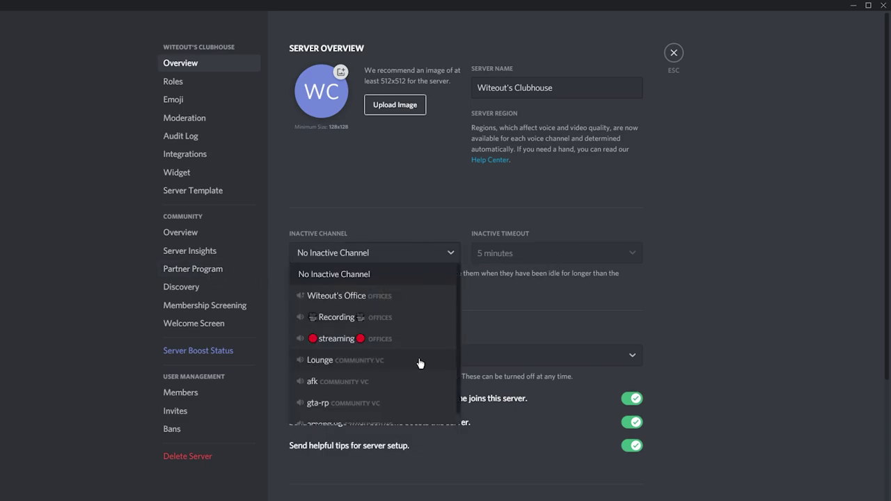
pyautogui.click(390, 384)
pyautogui.click(577, 252)
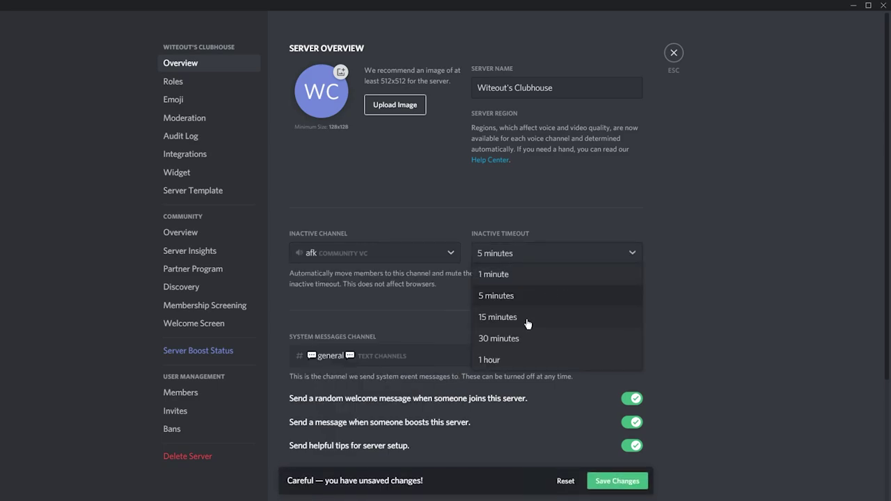
pyautogui.click(527, 320)
# Keep afk as the inactive channel, save the Overview changes, and go to Moderation.
pyautogui.click(410, 253)
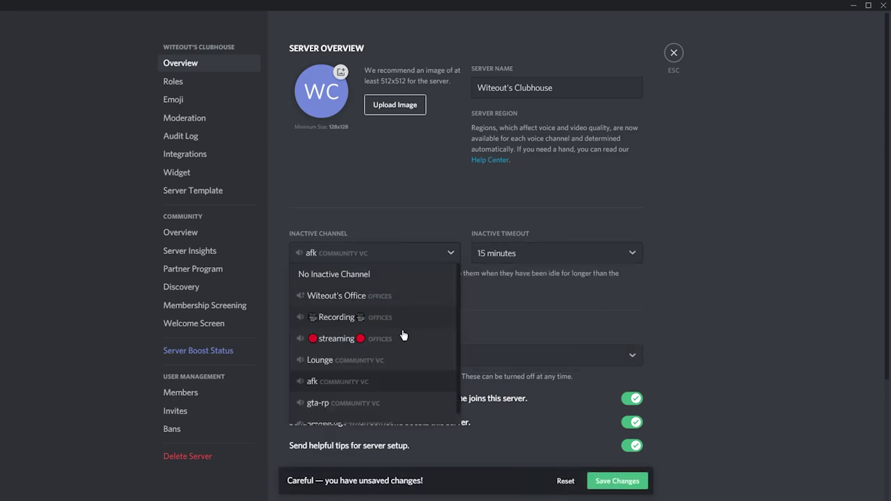
pyautogui.scroll(-1, 402, 338)
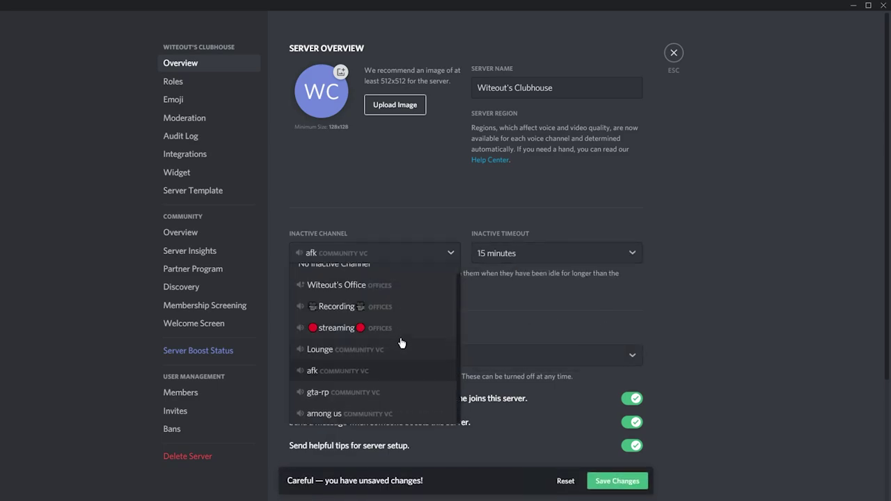
pyautogui.click(330, 376)
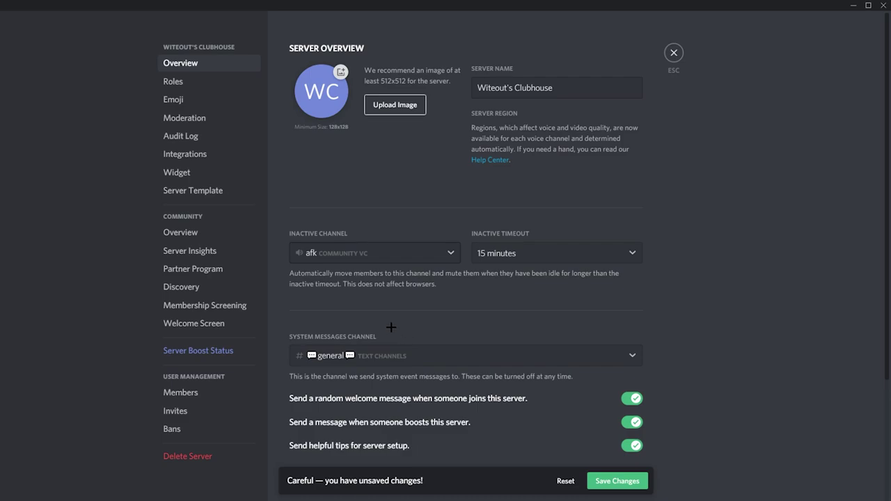
pyautogui.scroll(-3, 391, 327)
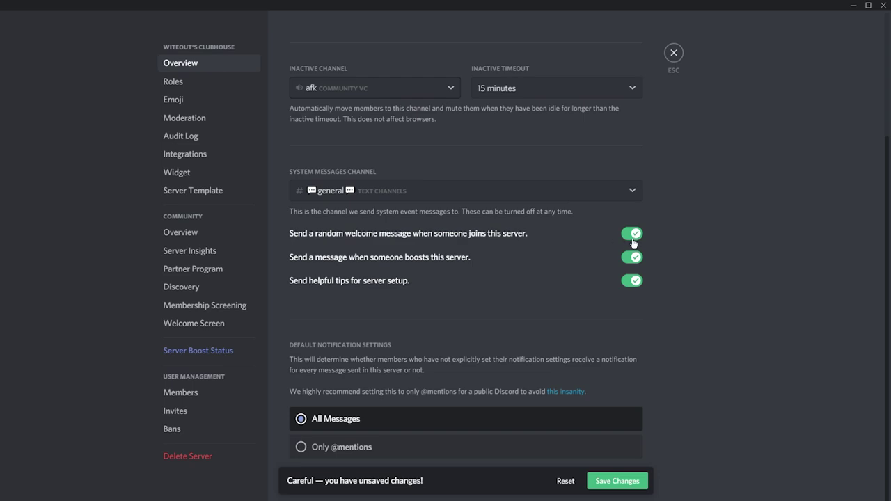
pyautogui.click(619, 483)
pyautogui.click(184, 118)
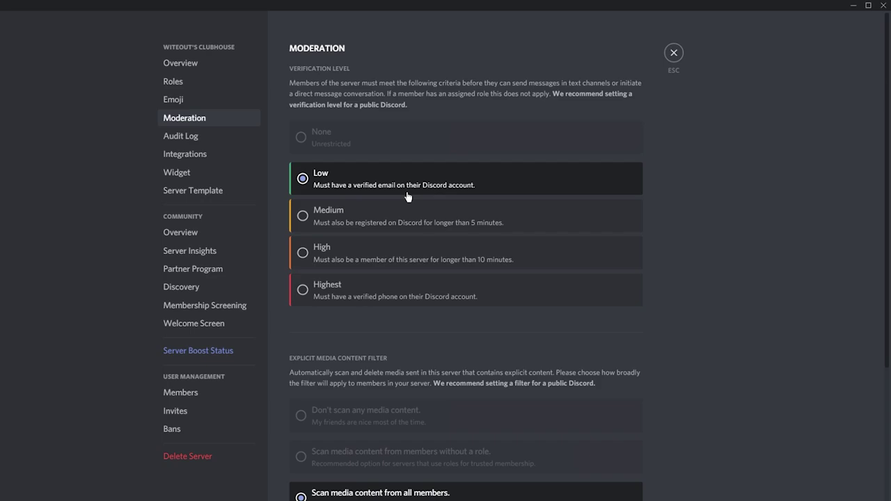
# Raise the server's verification level to Medium in Moderation settings.
pyautogui.click(463, 220)
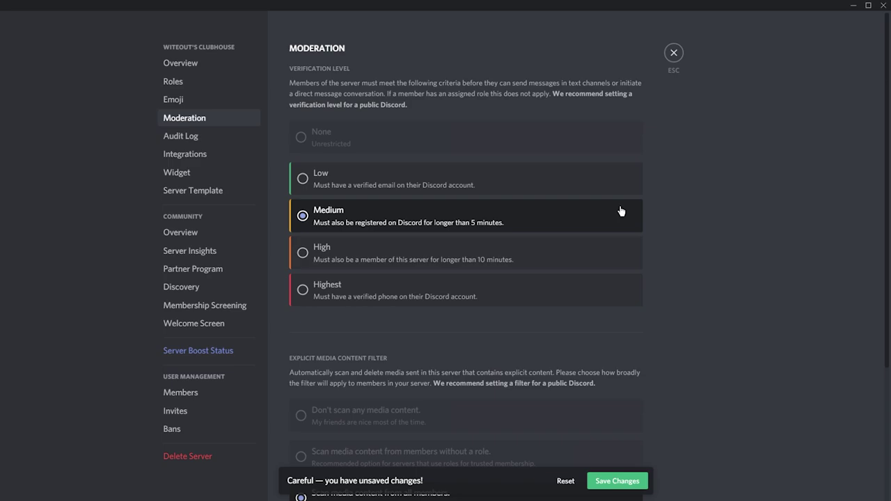
pyautogui.scroll(-3, 620, 211)
pyautogui.scroll(2, 583, 260)
pyautogui.scroll(-2, 568, 224)
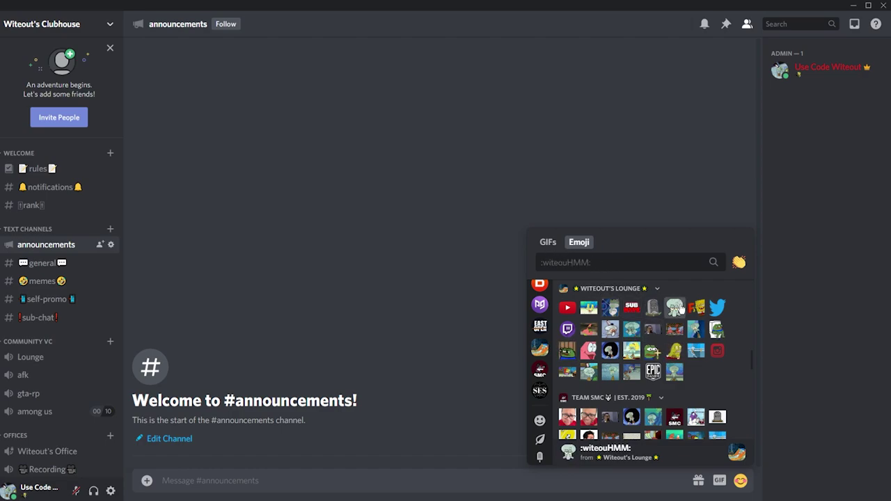
pyautogui.press('Escape')
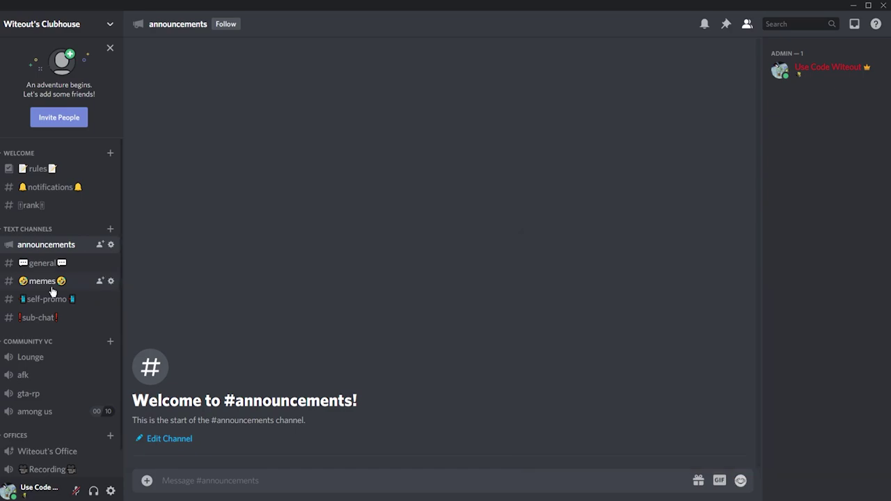
pyautogui.click(110, 281)
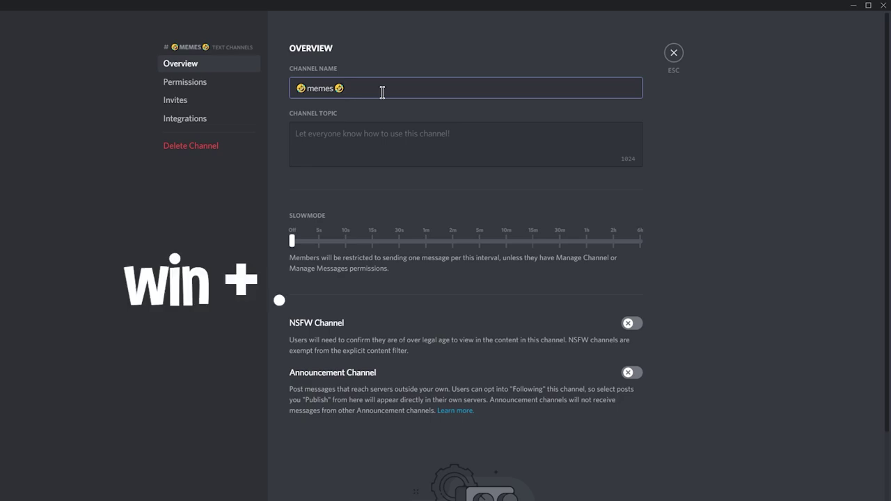
pyautogui.press('super+period')
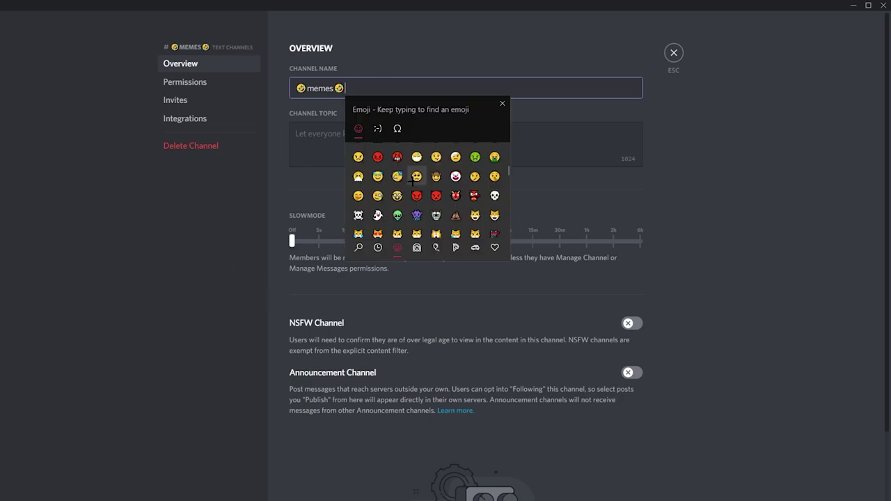
pyautogui.scroll(-5, 411, 179)
pyautogui.scroll(-1, 415, 183)
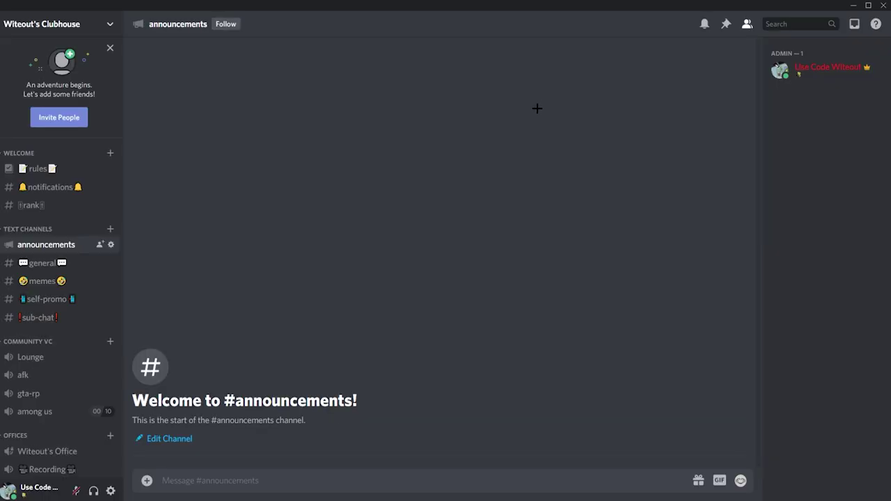
# Generate and copy an invite link set to expire Never with No limit on uses.
pyautogui.click(76, 118)
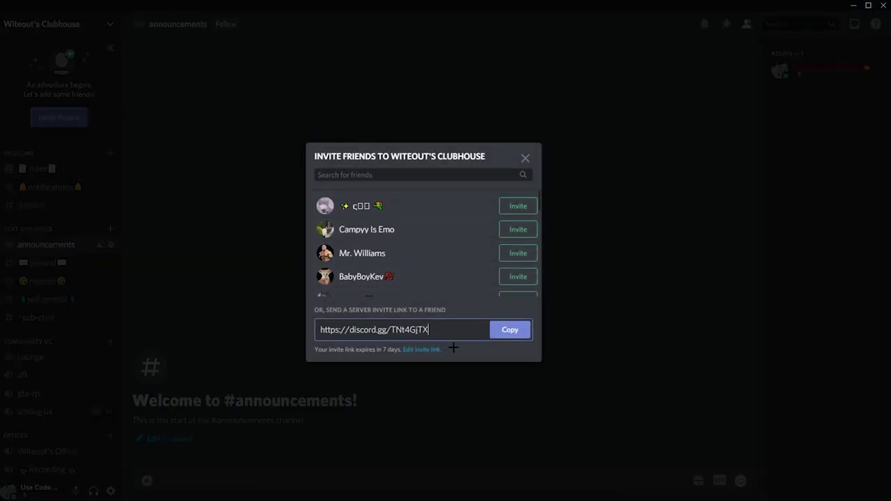
pyautogui.click(426, 350)
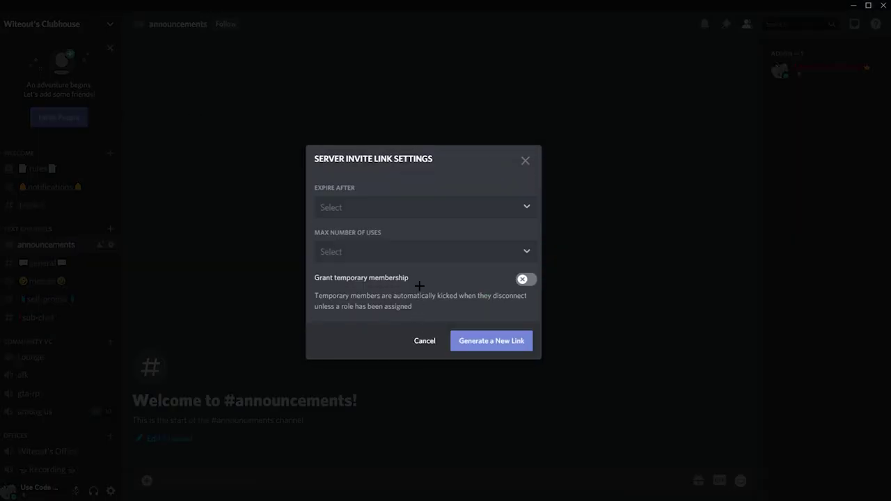
pyautogui.click(391, 211)
pyautogui.click(362, 357)
pyautogui.click(375, 254)
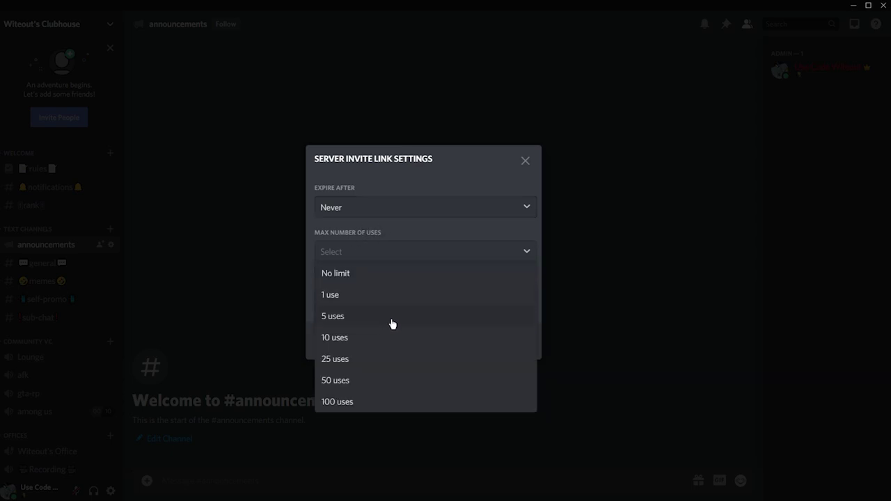
pyautogui.click(379, 274)
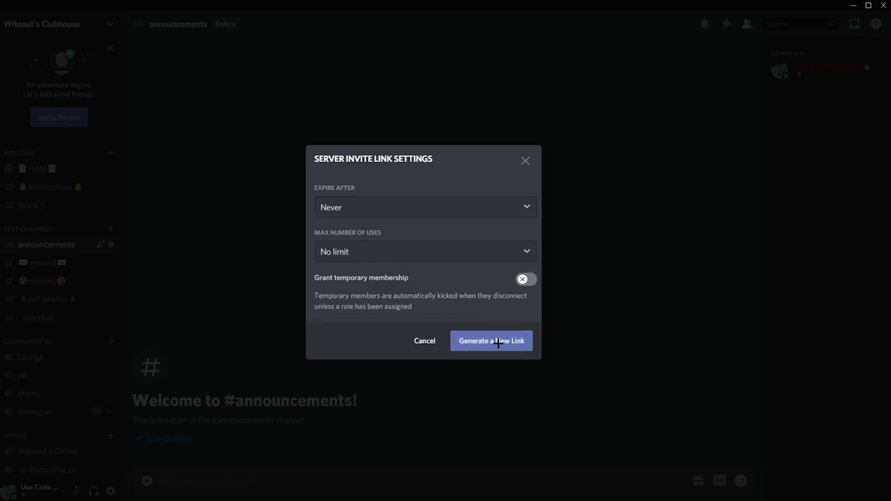
pyautogui.click(498, 345)
pyautogui.click(509, 330)
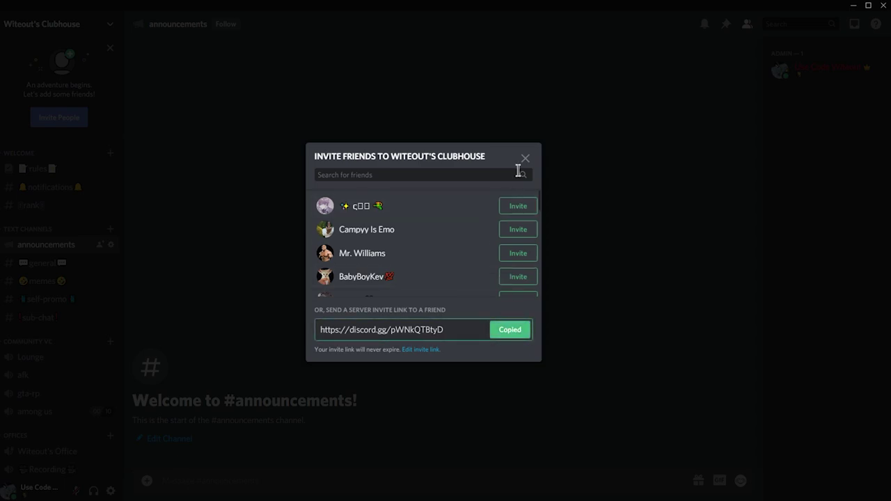
pyautogui.scroll(-6, 461, 209)
pyautogui.click(119, 244)
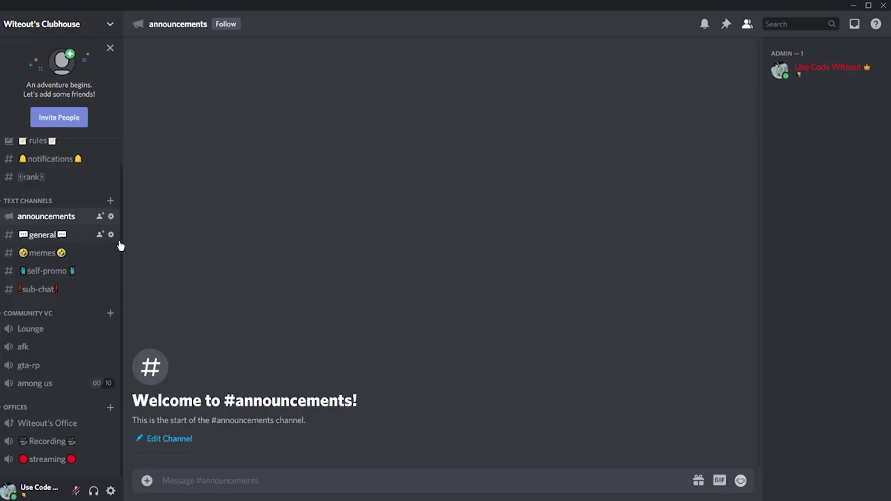